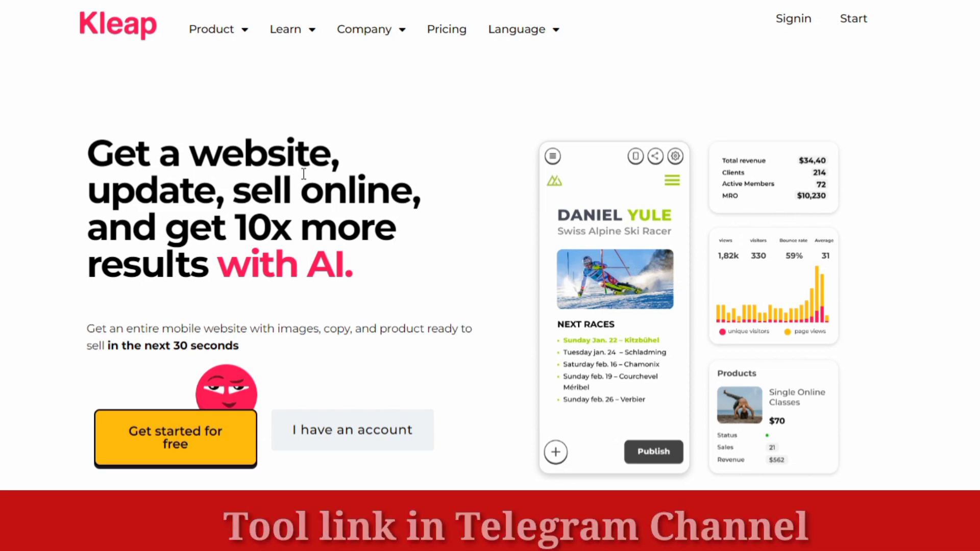
Start the free website setup with Personal blog as the context and Make money online as the goal
{"action": "scroll", "coordinate": [304, 173], "scroll_direction": "down", "scroll_amount": 2}
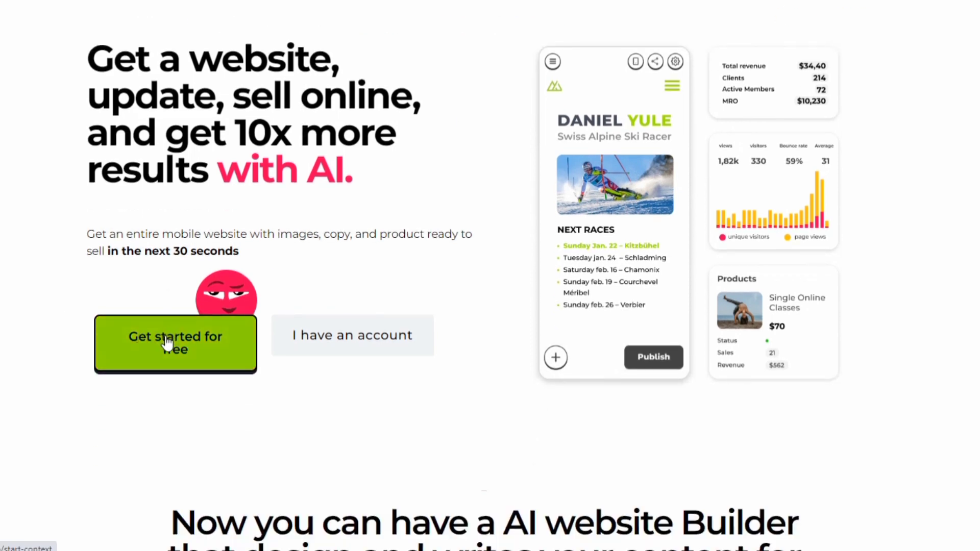
{"action": "left_click", "coordinate": [167, 343]}
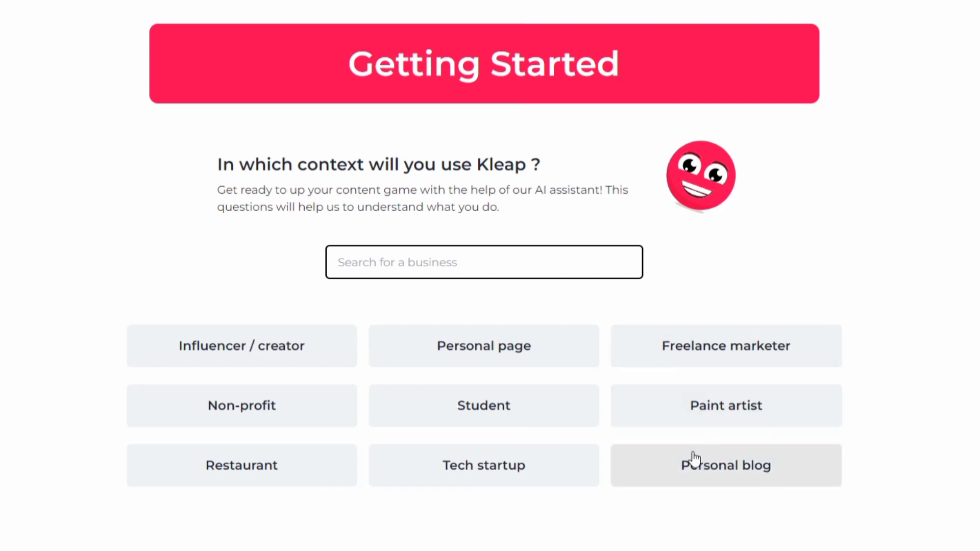
{"action": "left_click", "coordinate": [706, 479]}
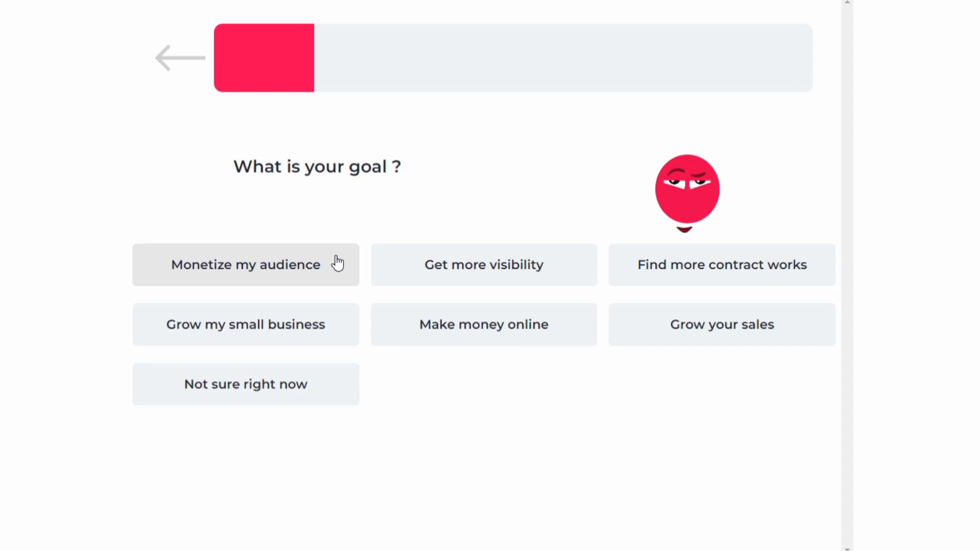
{"action": "left_click", "coordinate": [462, 328]}
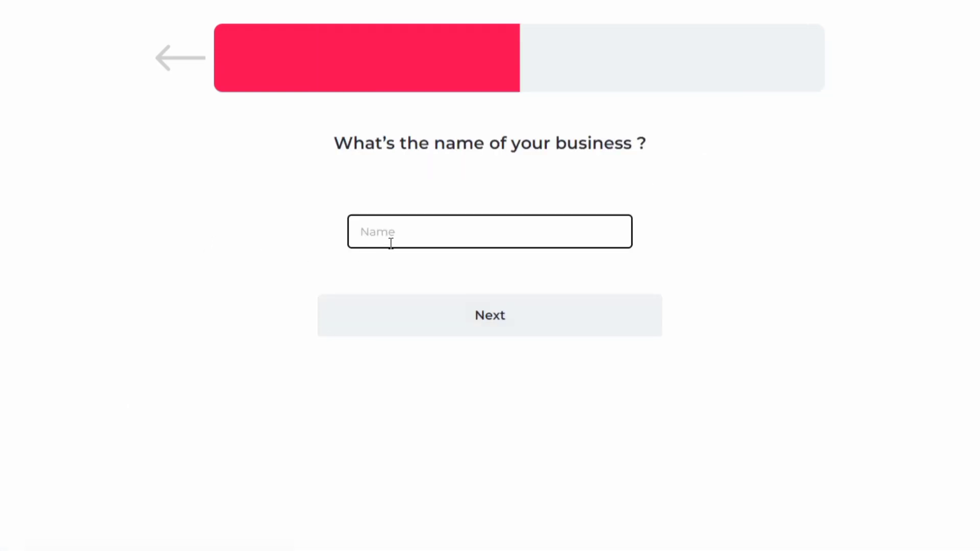
Name the business "Make Money Onlinee" and continue to the business information
{"action": "left_click", "coordinate": [435, 227]}
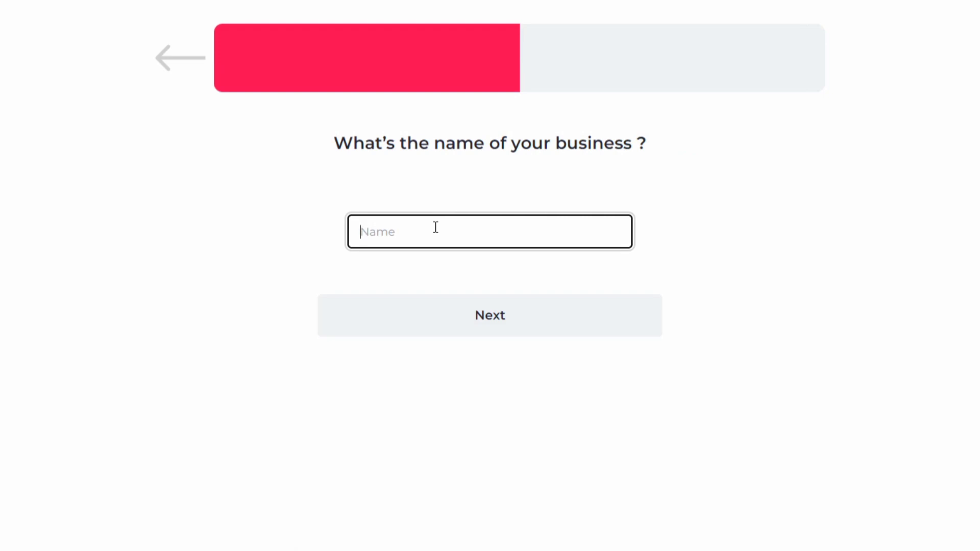
{"action": "type", "text": "Make Money Onlinee"}
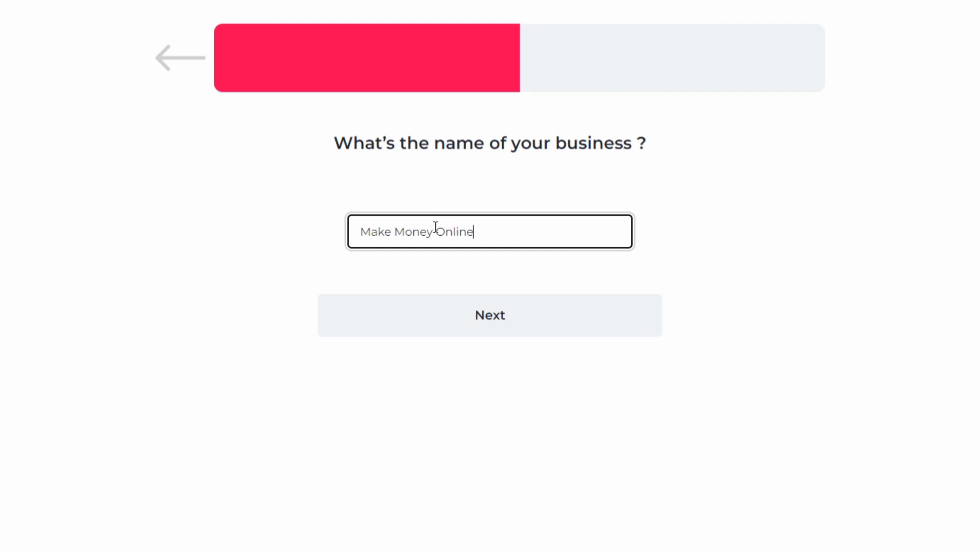
{"action": "left_click", "coordinate": [790, 213]}
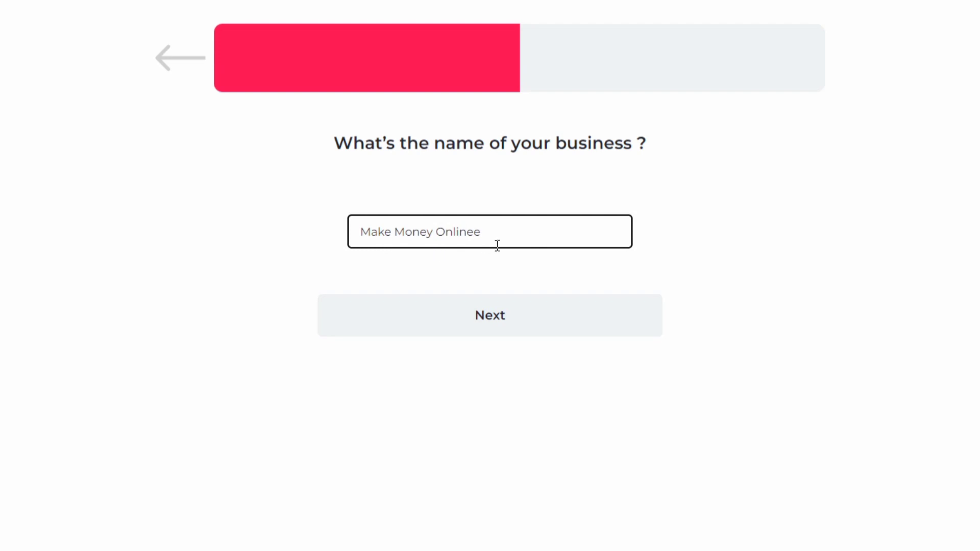
{"action": "left_click", "coordinate": [494, 330]}
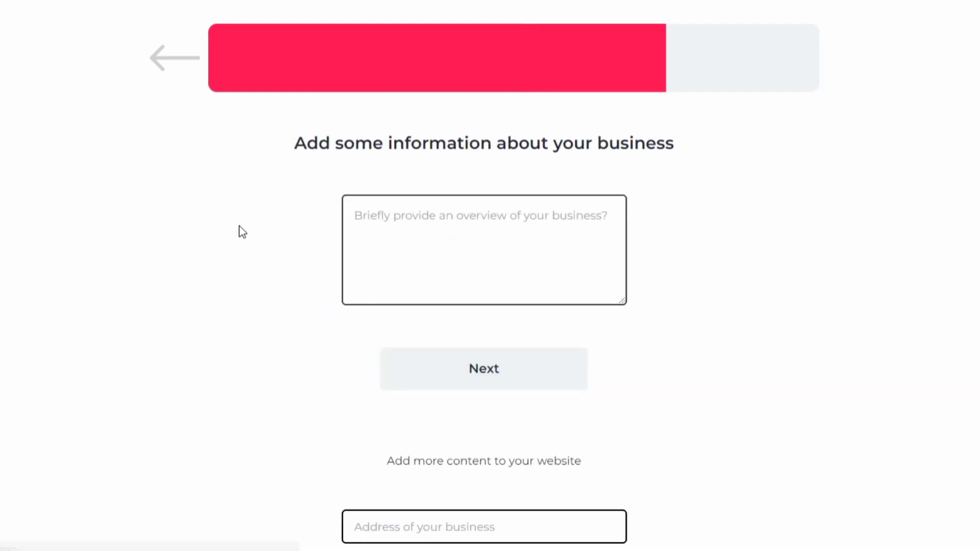
Enter "Make Money Online Tips" as the business overview and generate the website, leaving the optional contact, logo, picture and social fields empty
{"action": "left_click", "coordinate": [373, 235]}
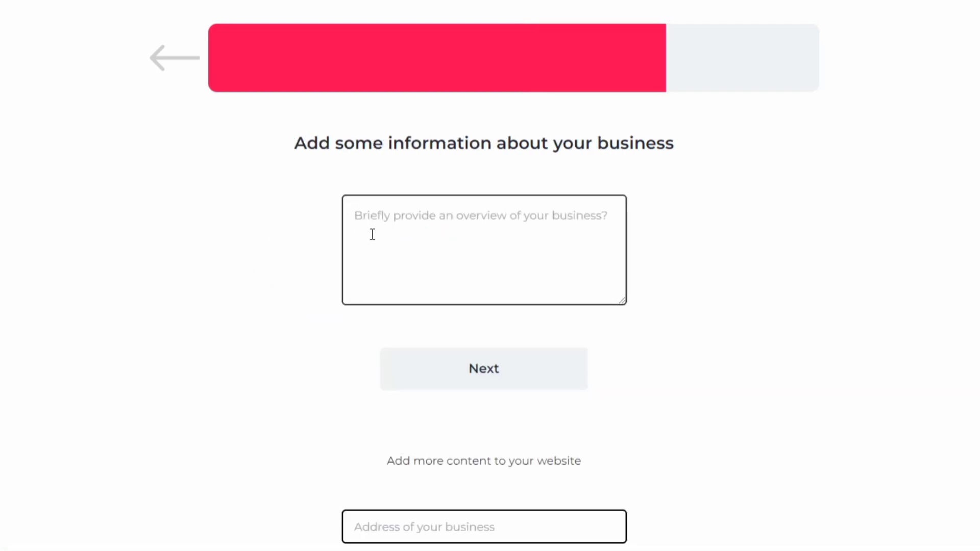
{"action": "type", "text": "M"}
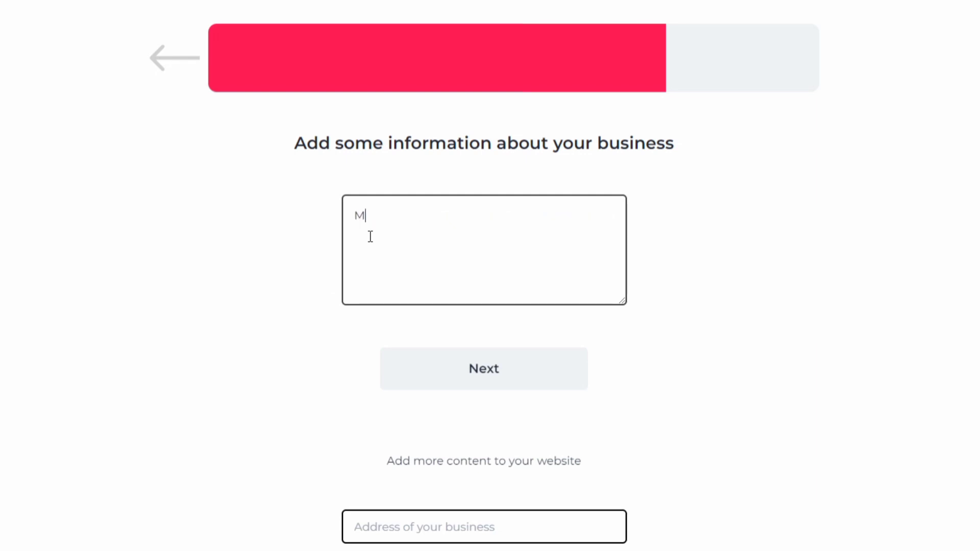
{"action": "type", "text": "ake Money Online"}
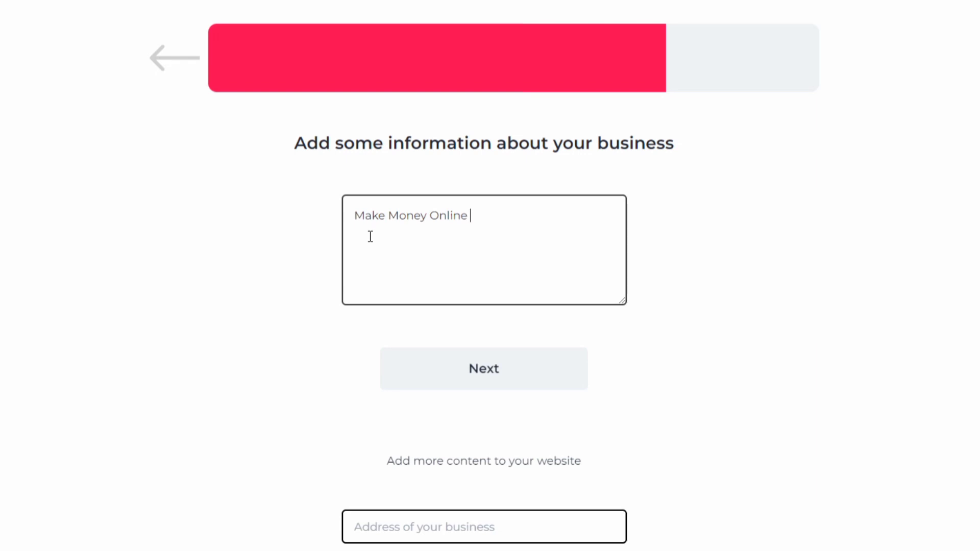
{"action": "type", "text": " Tips"}
{"action": "scroll", "coordinate": [685, 253], "scroll_direction": "down", "scroll_amount": 2}
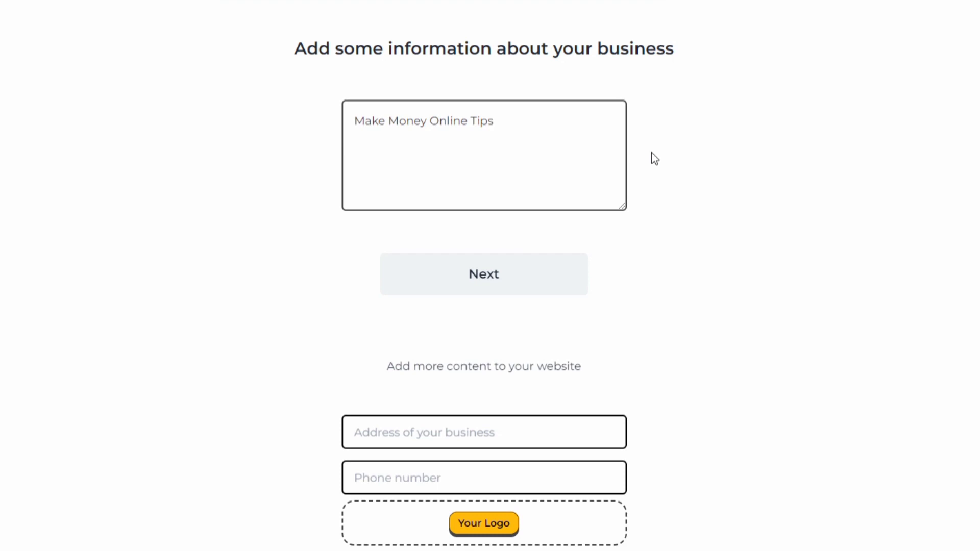
{"action": "scroll", "coordinate": [651, 152], "scroll_direction": "down", "scroll_amount": 4}
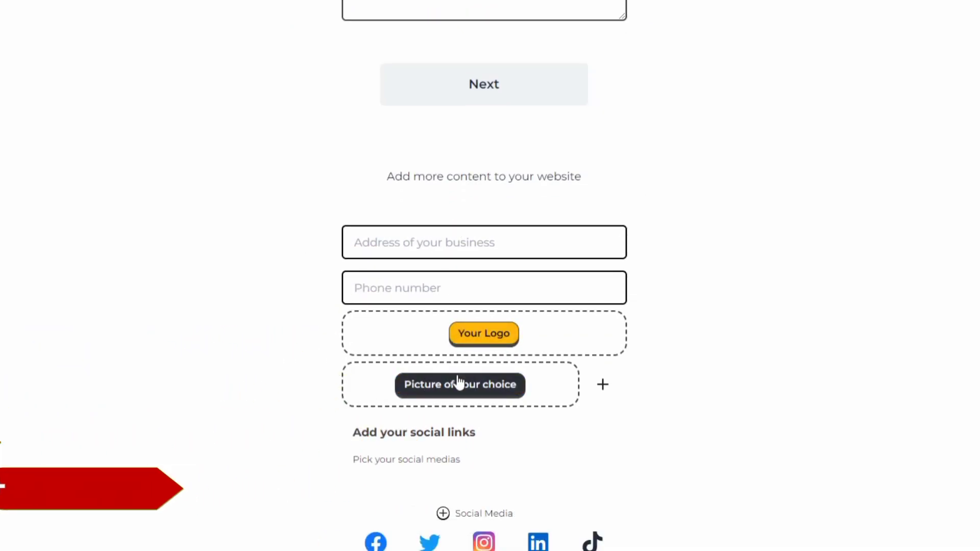
{"action": "scroll", "coordinate": [459, 384], "scroll_direction": "down", "scroll_amount": 4}
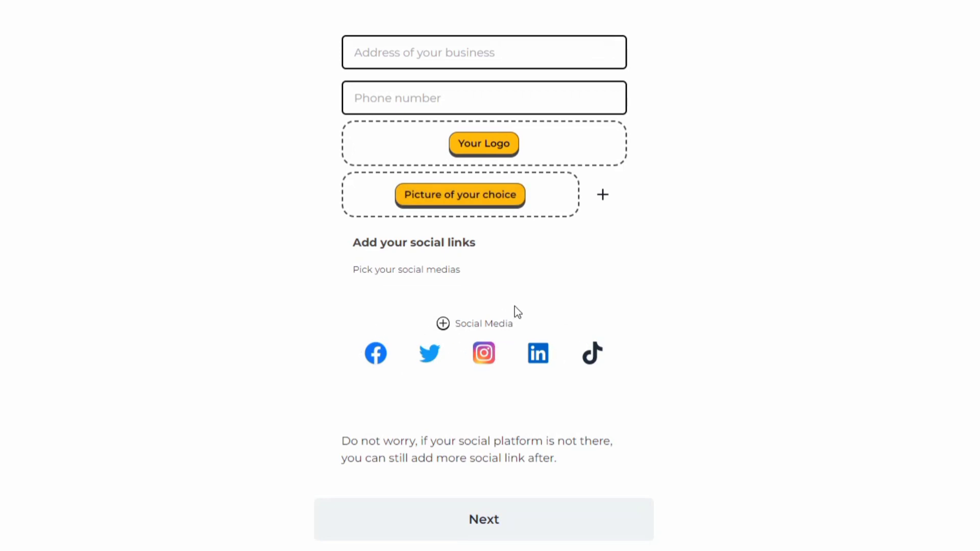
{"action": "scroll", "coordinate": [514, 306], "scroll_direction": "up", "scroll_amount": 4}
{"action": "scroll", "coordinate": [515, 307], "scroll_direction": "up", "scroll_amount": 2}
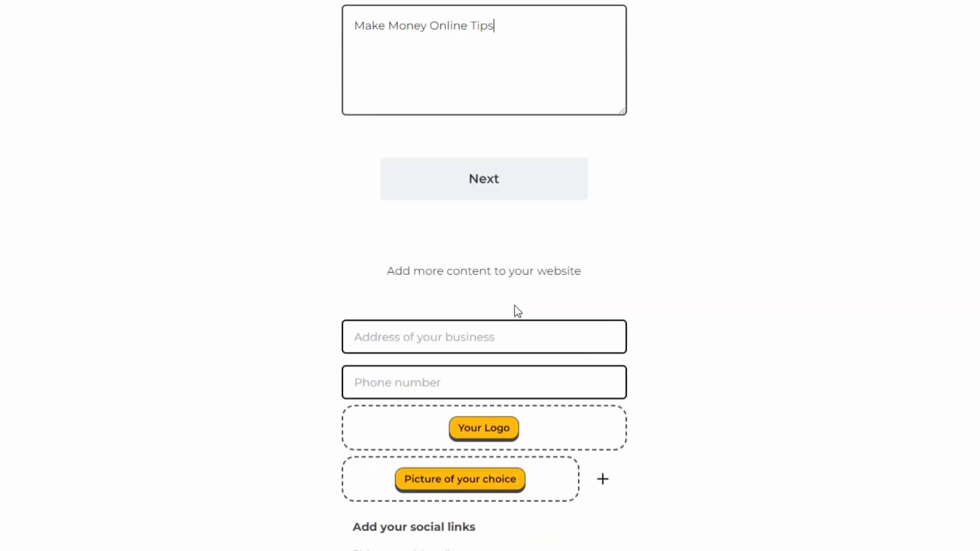
{"action": "scroll", "coordinate": [515, 305], "scroll_direction": "up", "scroll_amount": 2}
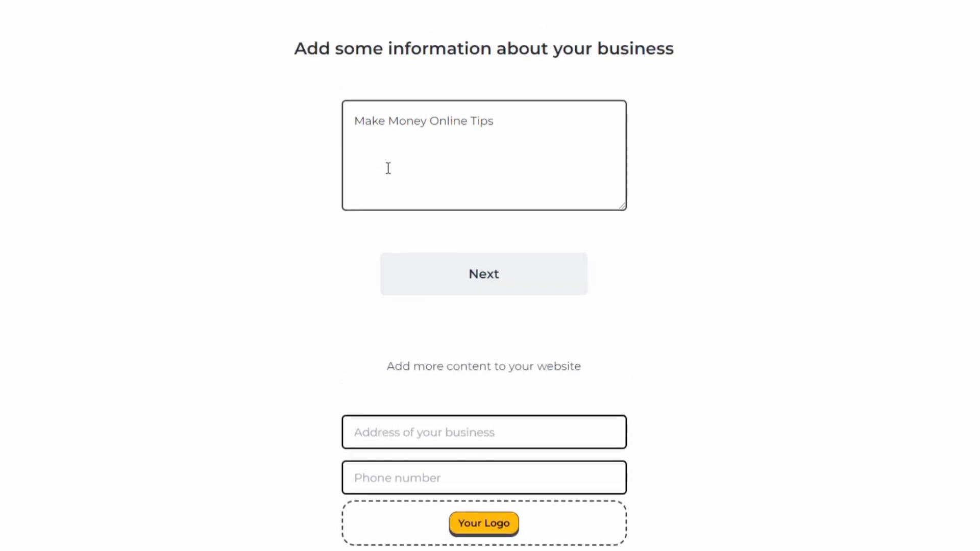
{"action": "left_click", "coordinate": [472, 274]}
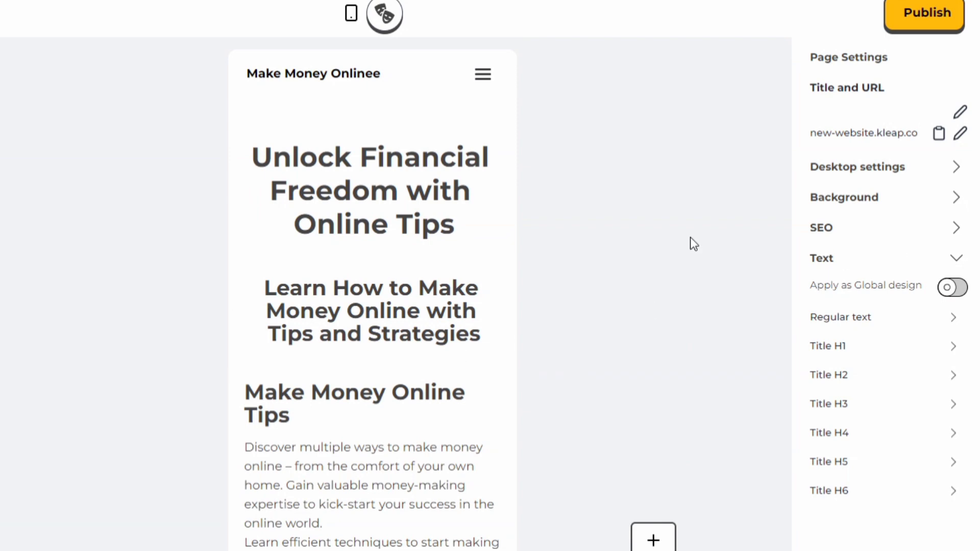
Examine the generated page's headings, image and text sections in both the mobile and desktop layouts, ending in the desktop layout
{"action": "scroll", "coordinate": [277, 236], "scroll_direction": "down", "scroll_amount": 10}
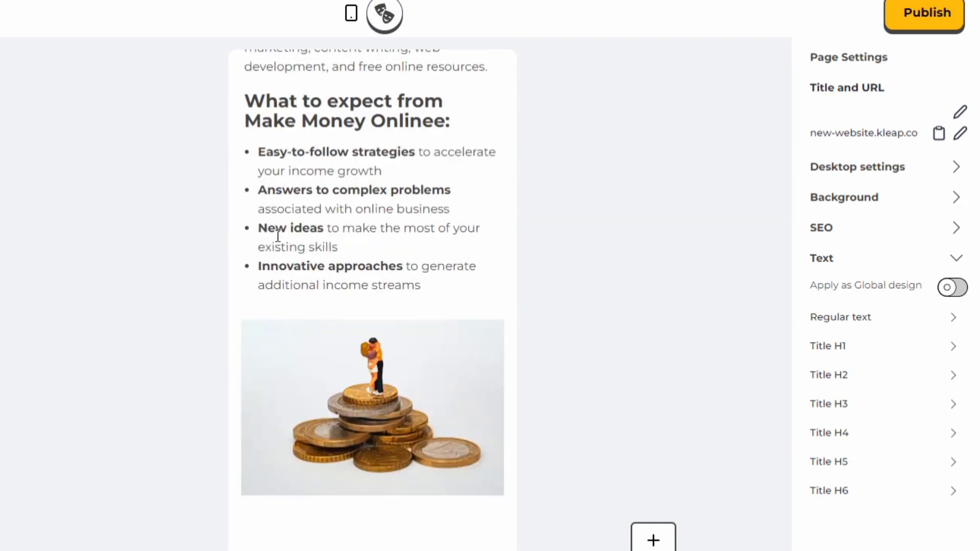
{"action": "scroll", "coordinate": [278, 236], "scroll_direction": "down", "scroll_amount": 8}
{"action": "scroll", "coordinate": [278, 240], "scroll_direction": "up", "scroll_amount": 15}
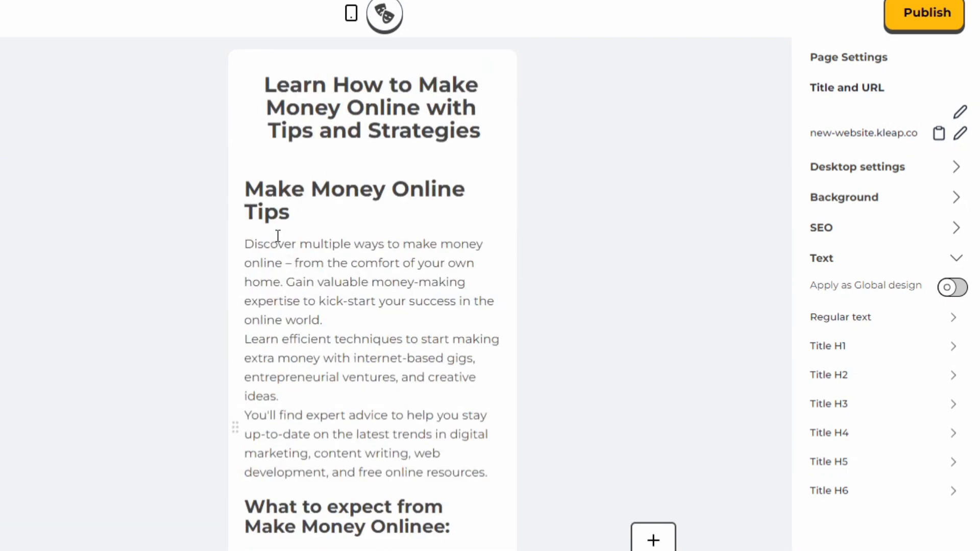
{"action": "scroll", "coordinate": [278, 236], "scroll_direction": "up", "scroll_amount": 4}
{"action": "left_click", "coordinate": [352, 14]}
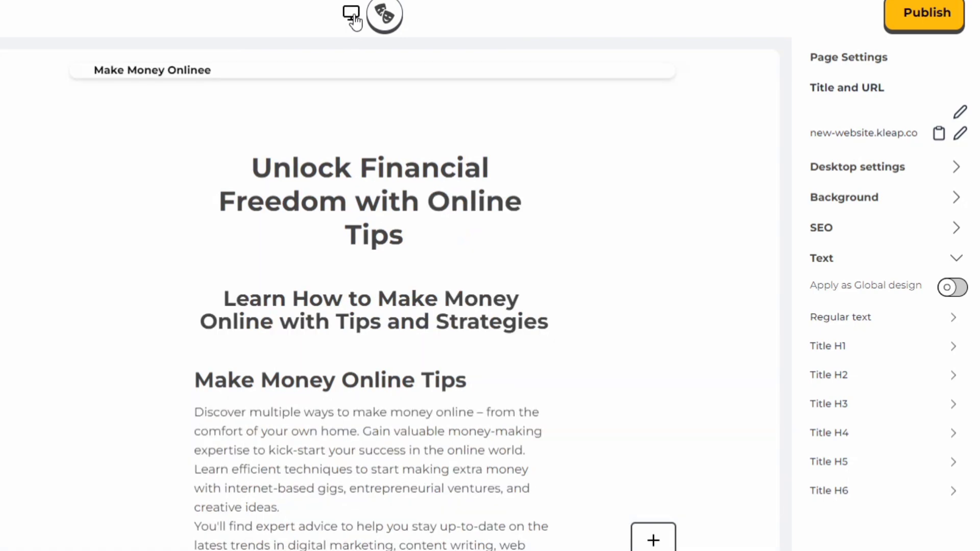
{"action": "scroll", "coordinate": [475, 224], "scroll_direction": "down", "scroll_amount": 6}
{"action": "scroll", "coordinate": [475, 225], "scroll_direction": "up", "scroll_amount": 3}
{"action": "left_click", "coordinate": [351, 12]}
{"action": "scroll", "coordinate": [415, 207], "scroll_direction": "down", "scroll_amount": 10}
{"action": "scroll", "coordinate": [420, 205], "scroll_direction": "down", "scroll_amount": 5}
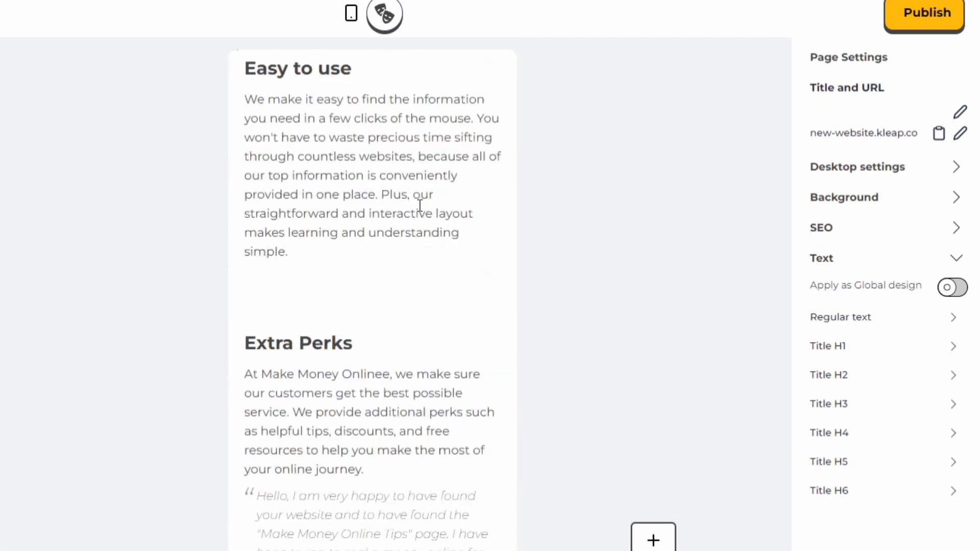
{"action": "scroll", "coordinate": [420, 207], "scroll_direction": "up", "scroll_amount": 6}
{"action": "left_click", "coordinate": [351, 14]}
{"action": "scroll", "coordinate": [400, 173], "scroll_direction": "down", "scroll_amount": 10}
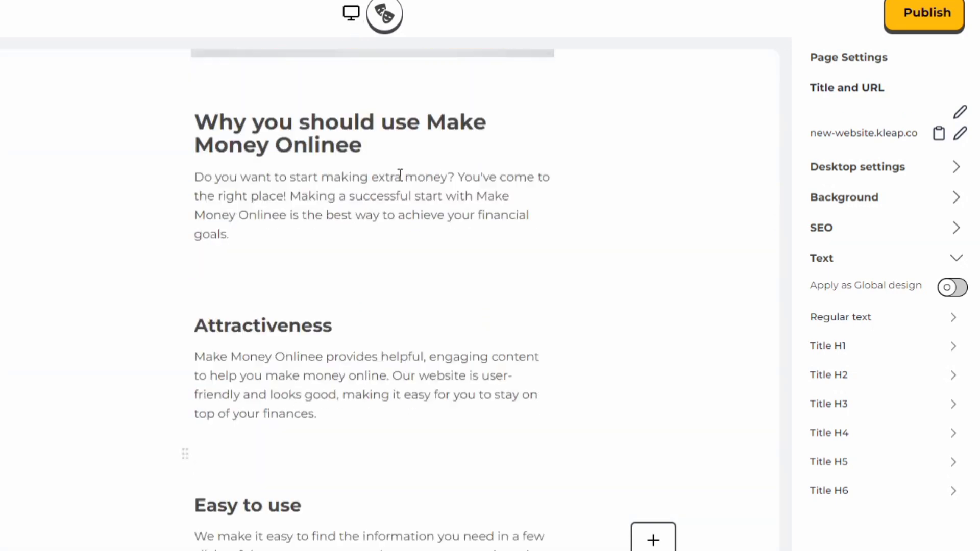
{"action": "scroll", "coordinate": [400, 176], "scroll_direction": "up", "scroll_amount": 20}
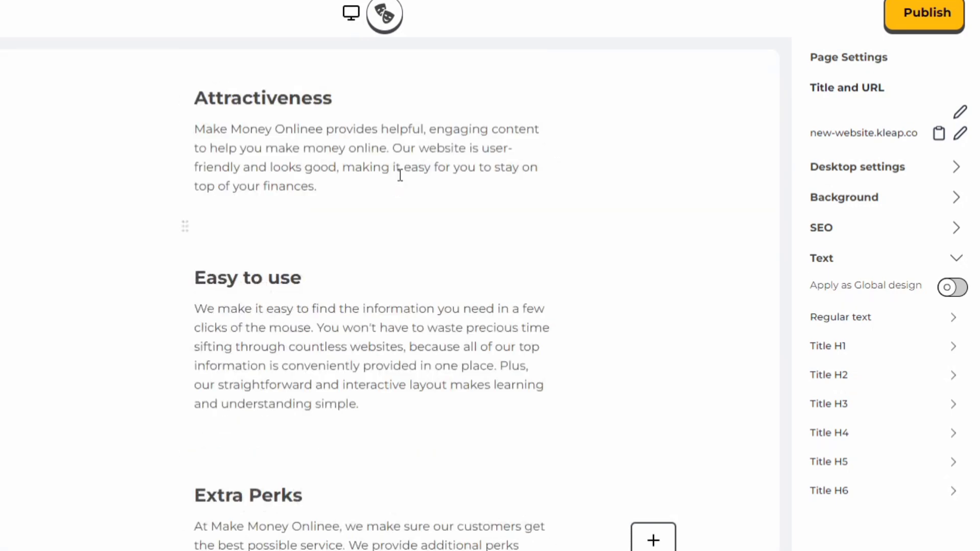
{"action": "scroll", "coordinate": [400, 175], "scroll_direction": "up", "scroll_amount": 2}
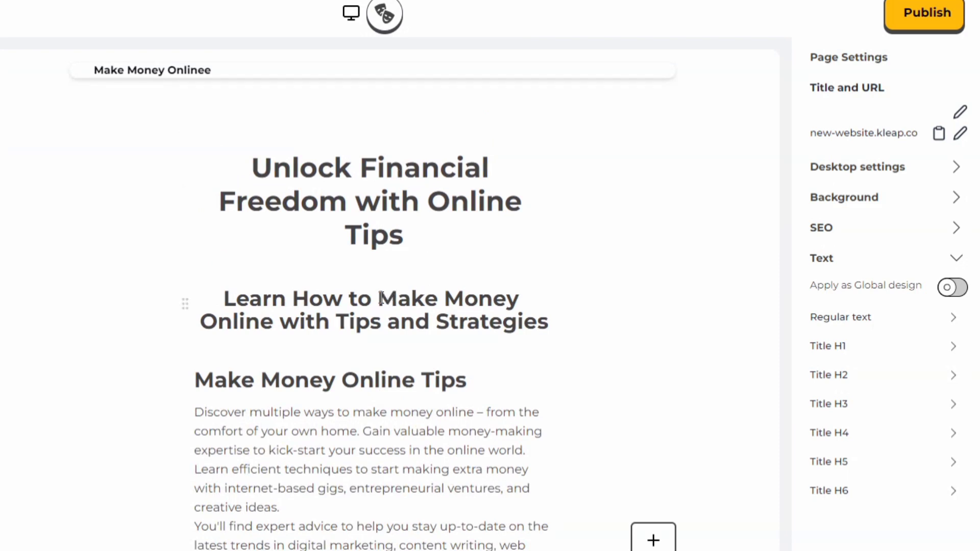
Highlight "Make Money Online" in the subheading and review the desktop page down to the contact form and back
{"action": "left_click_drag", "start_coordinate": [380, 298], "coordinate": [273, 322]}
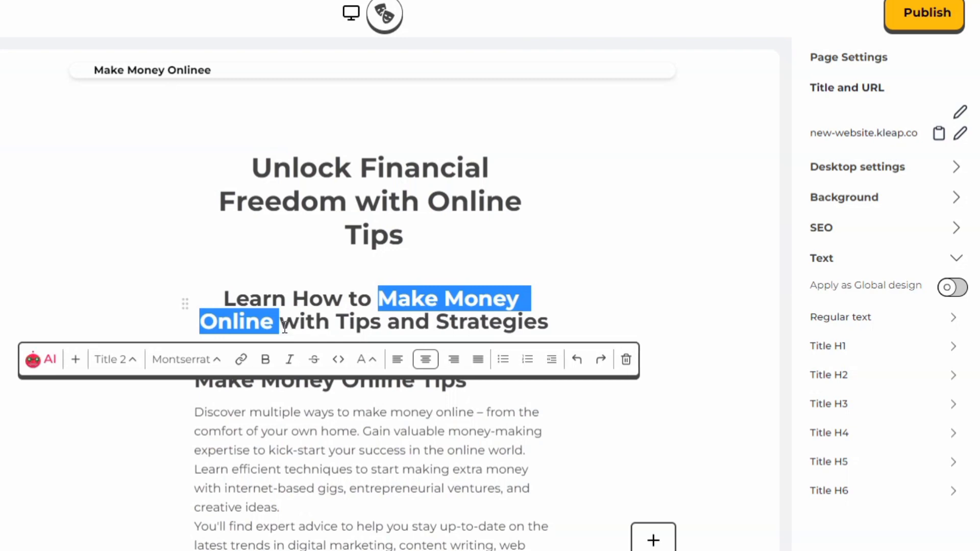
{"action": "left_click", "coordinate": [482, 306]}
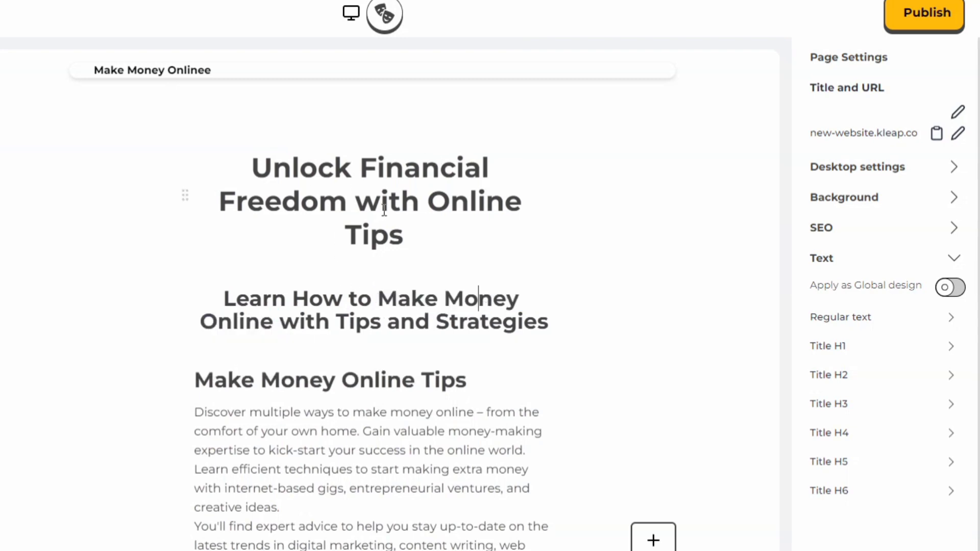
{"action": "scroll", "coordinate": [385, 294], "scroll_direction": "down", "scroll_amount": 10}
{"action": "scroll", "coordinate": [391, 301], "scroll_direction": "down", "scroll_amount": 18}
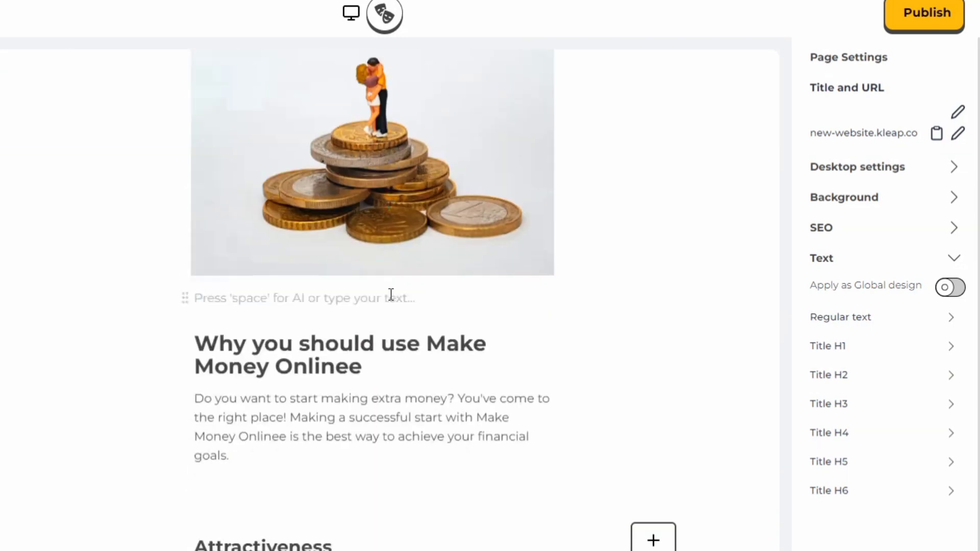
{"action": "scroll", "coordinate": [391, 294], "scroll_direction": "down", "scroll_amount": 3}
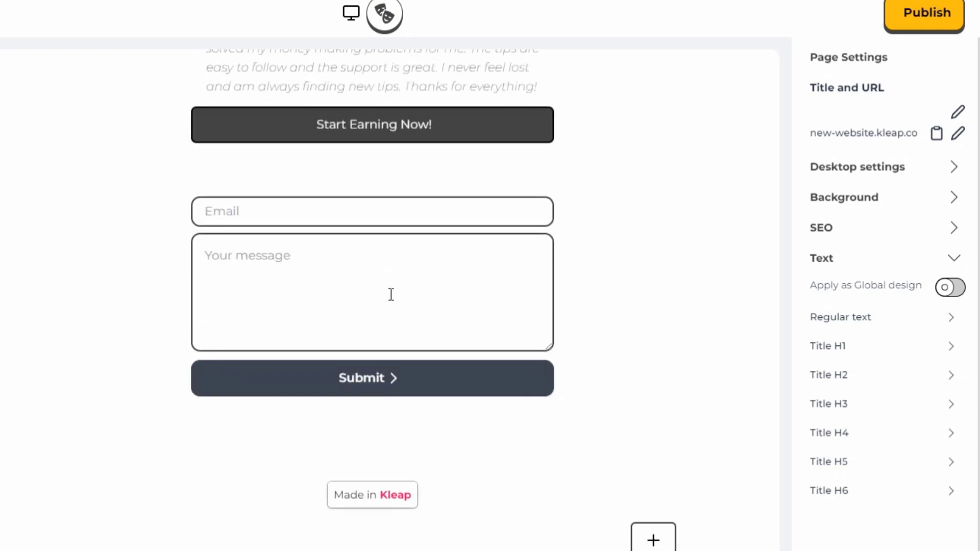
{"action": "scroll", "coordinate": [391, 295], "scroll_direction": "up", "scroll_amount": 4}
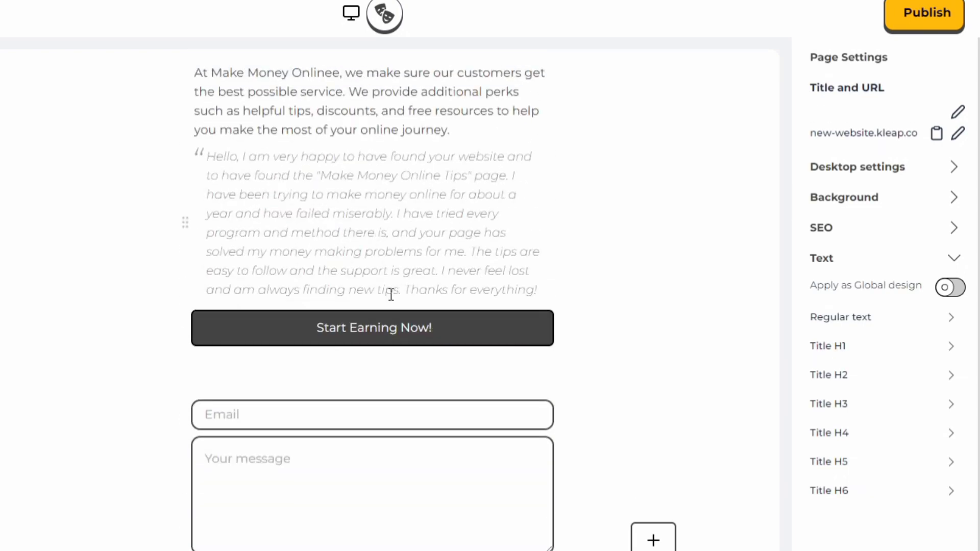
{"action": "scroll", "coordinate": [391, 295], "scroll_direction": "up", "scroll_amount": 16}
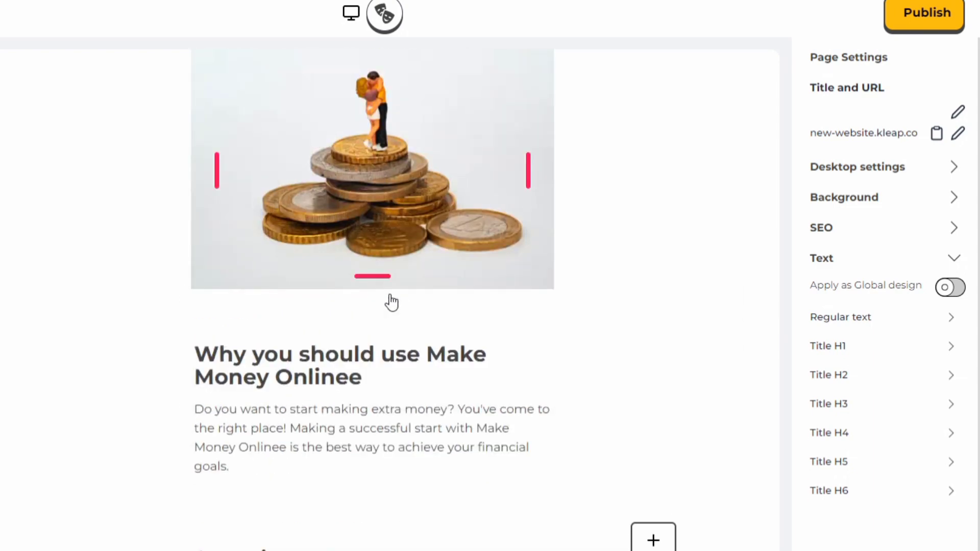
{"action": "scroll", "coordinate": [391, 294], "scroll_direction": "up", "scroll_amount": 10}
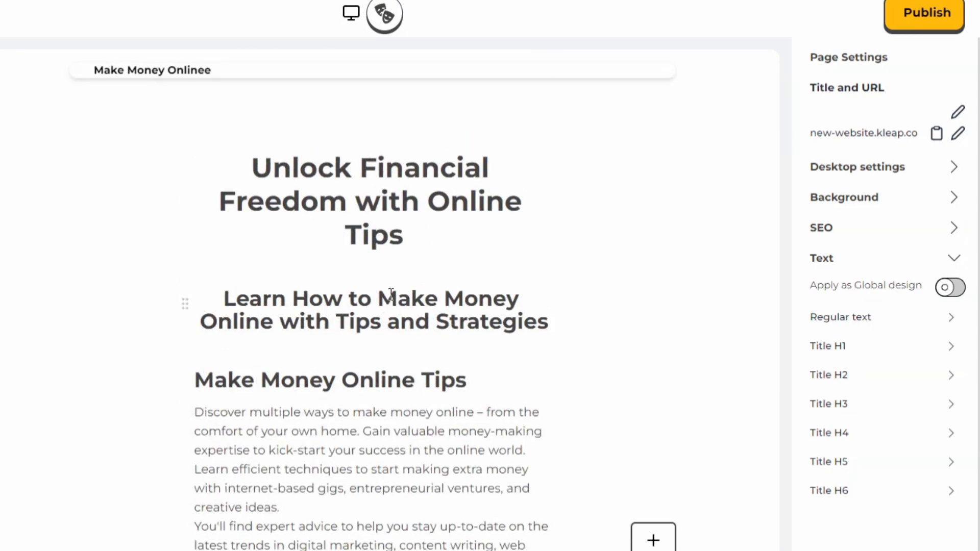
Highlight the main heading to inspect its formatting options, and open the page's Title H1 text style settings
{"action": "left_click", "coordinate": [325, 196]}
{"action": "left_click_drag", "start_coordinate": [251, 154], "coordinate": [406, 223]}
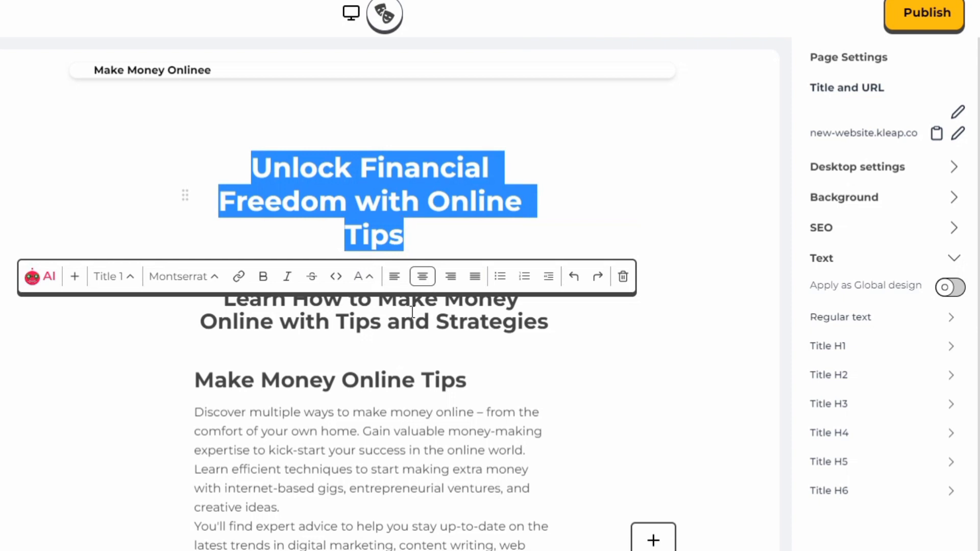
{"action": "left_click", "coordinate": [360, 204]}
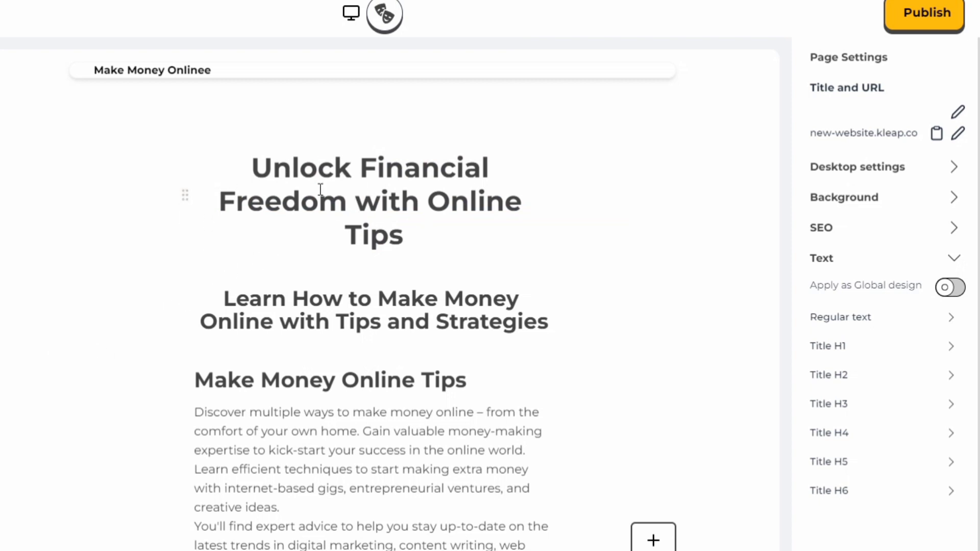
{"action": "left_click", "coordinate": [868, 347]}
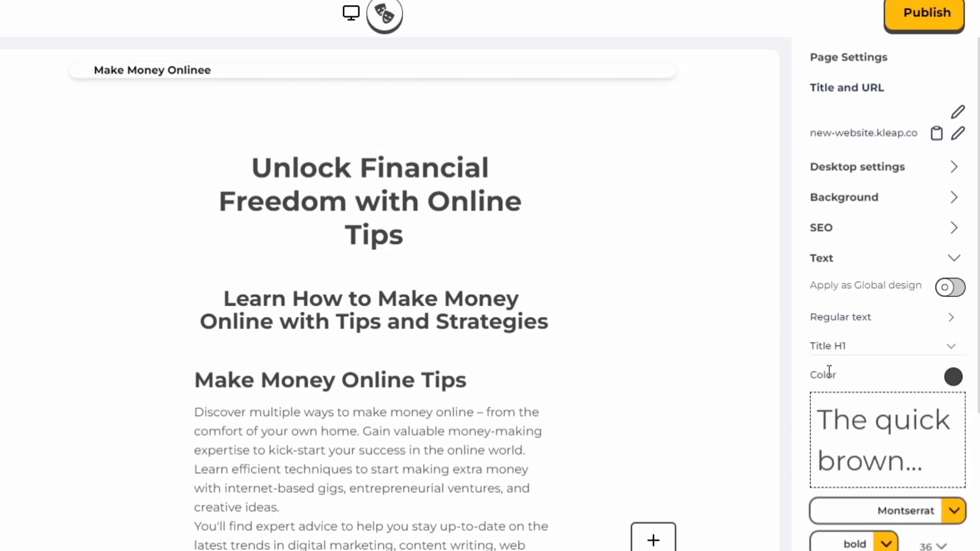
{"action": "scroll", "coordinate": [850, 364], "scroll_direction": "down", "scroll_amount": 3}
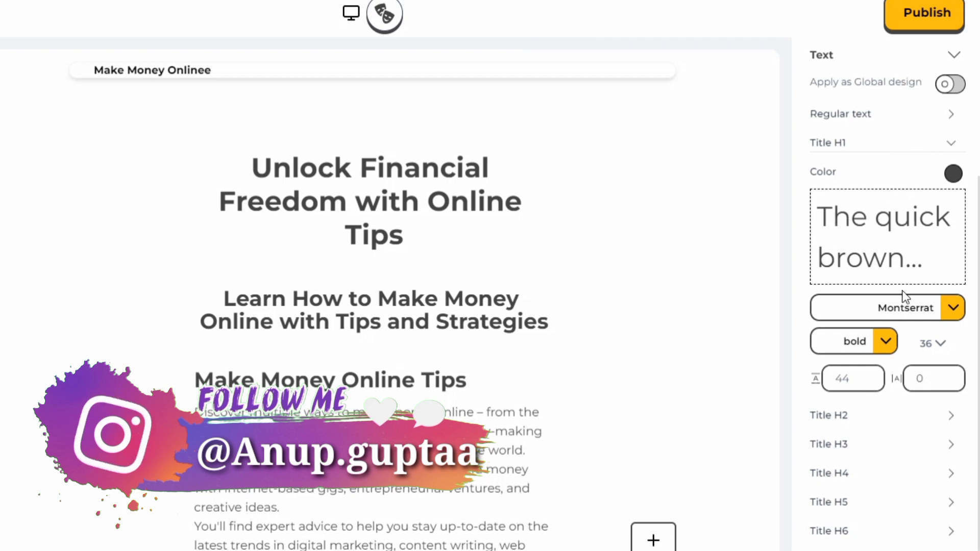
Try a font size of 10 for Title H1, and set the size back to 36
{"action": "left_click", "coordinate": [941, 345]}
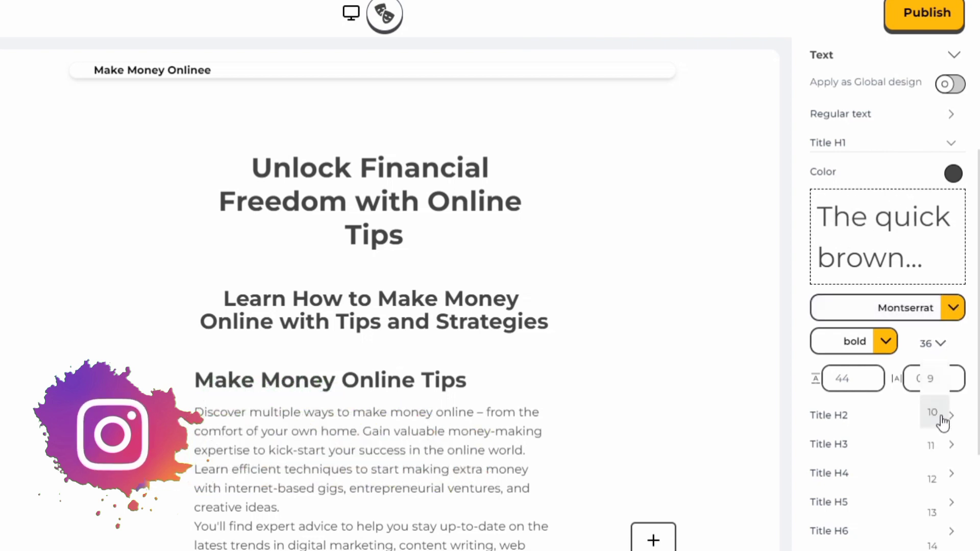
{"action": "left_click", "coordinate": [940, 412]}
{"action": "left_click", "coordinate": [939, 290]}
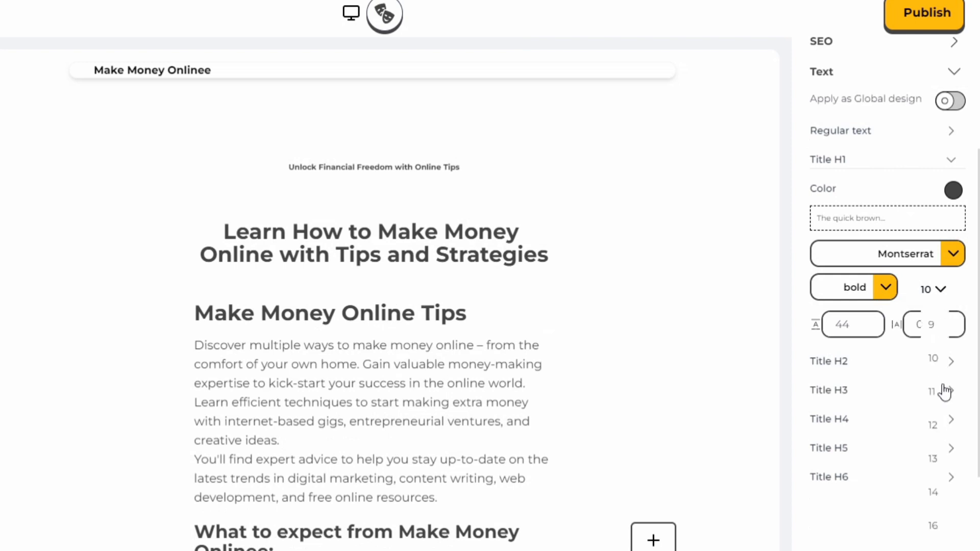
{"action": "scroll", "coordinate": [941, 398], "scroll_direction": "down", "scroll_amount": 3}
{"action": "scroll", "coordinate": [945, 482], "scroll_direction": "down", "scroll_amount": 2}
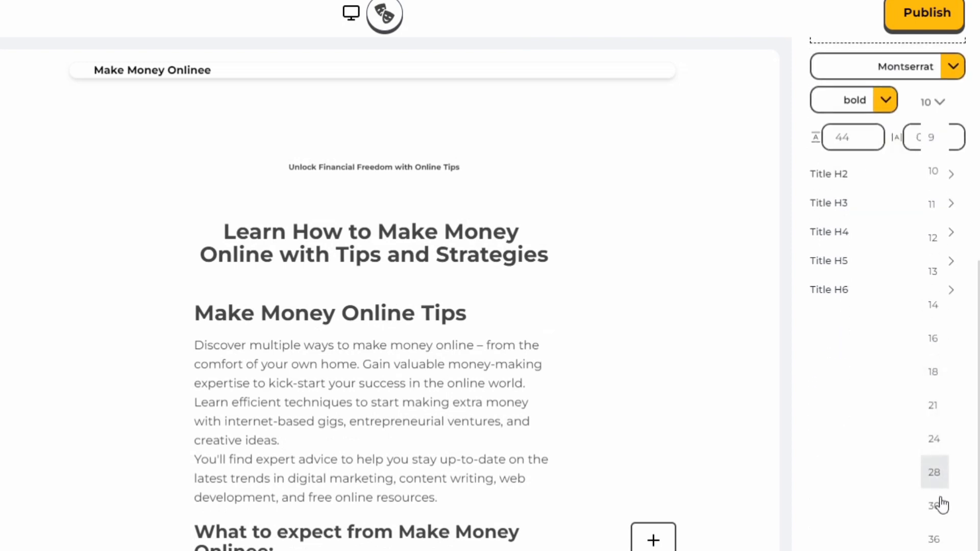
{"action": "left_click", "coordinate": [934, 536]}
{"action": "scroll", "coordinate": [886, 237], "scroll_direction": "up", "scroll_amount": 4}
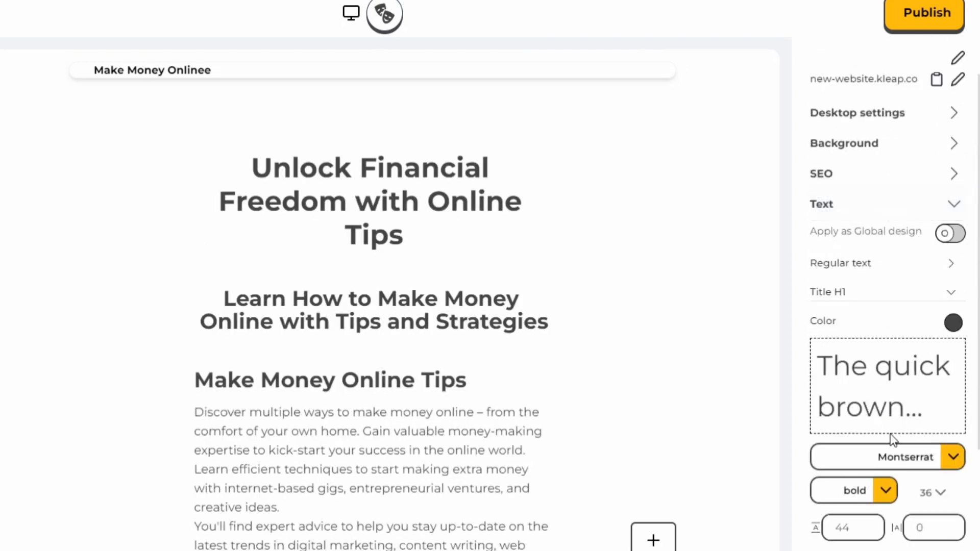
Try the default and semi-bold weights for Title H1, and set the weight back to bold
{"action": "left_click", "coordinate": [885, 491]}
{"action": "left_click", "coordinate": [841, 534]}
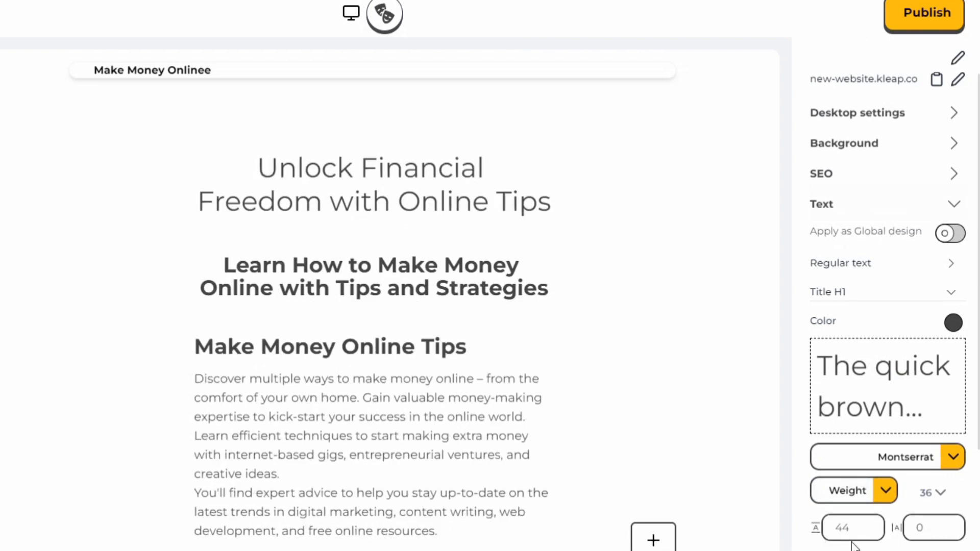
{"action": "left_click", "coordinate": [881, 493]}
{"action": "scroll", "coordinate": [861, 538], "scroll_direction": "down", "scroll_amount": 3}
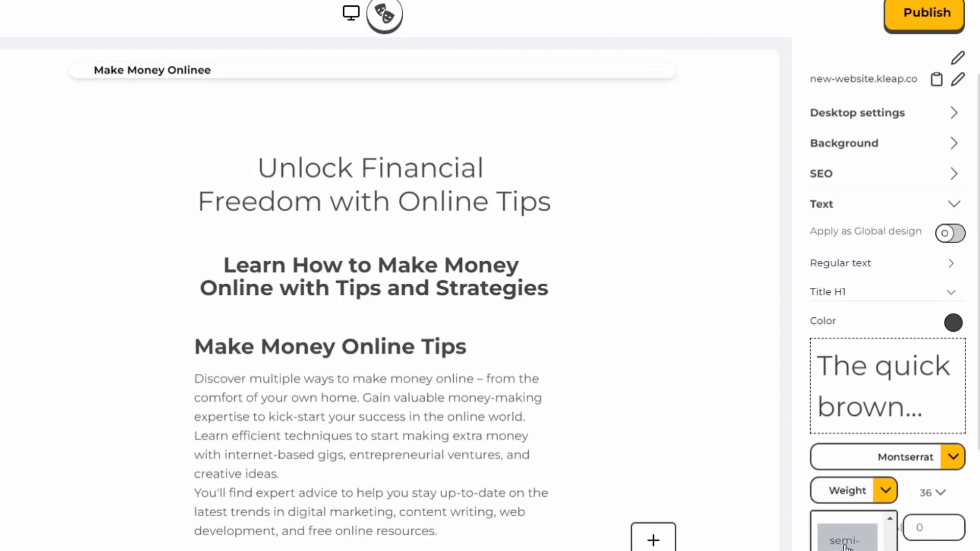
{"action": "left_click", "coordinate": [844, 542]}
{"action": "scroll", "coordinate": [849, 480], "scroll_direction": "down", "scroll_amount": 4}
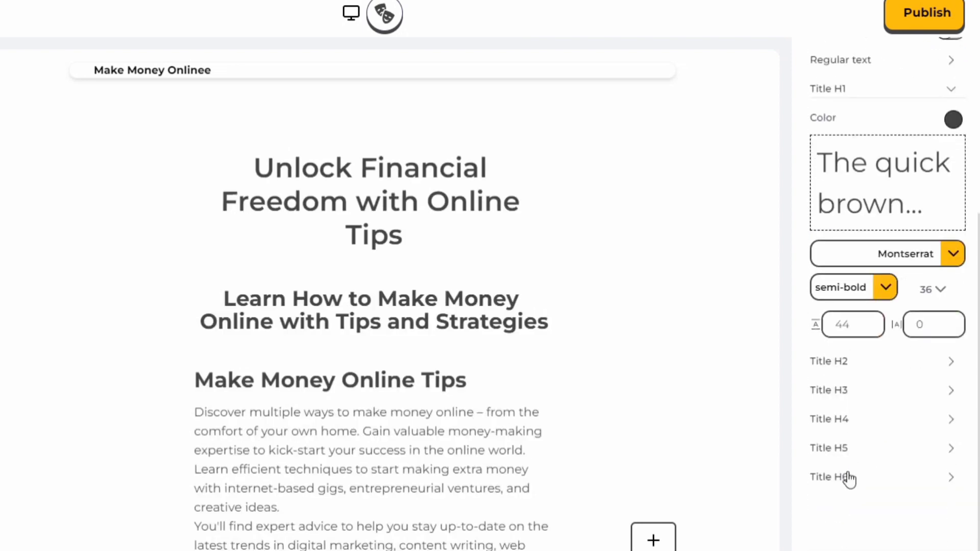
{"action": "left_click", "coordinate": [885, 286]}
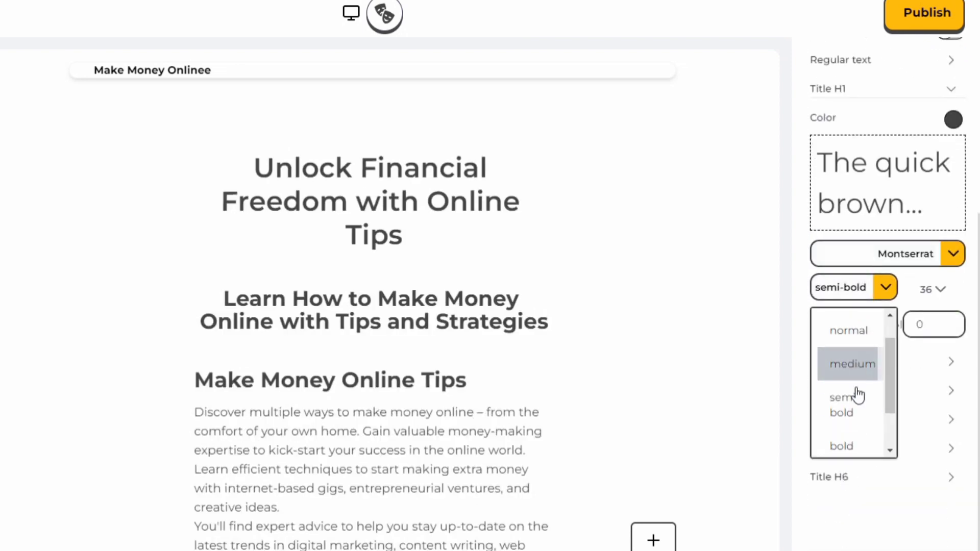
{"action": "scroll", "coordinate": [859, 394], "scroll_direction": "down", "scroll_amount": 1}
{"action": "left_click", "coordinate": [857, 392]}
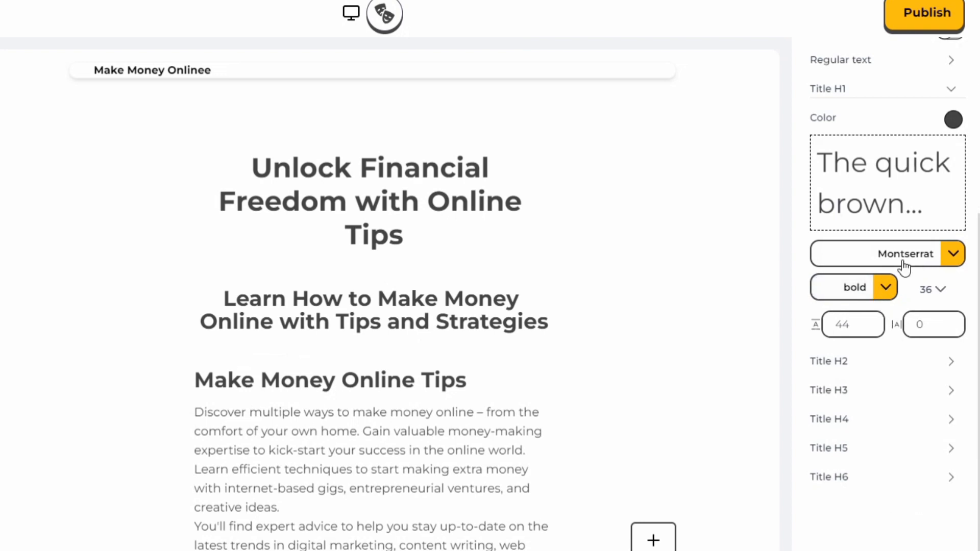
{"action": "scroll", "coordinate": [842, 258], "scroll_direction": "up", "scroll_amount": 4}
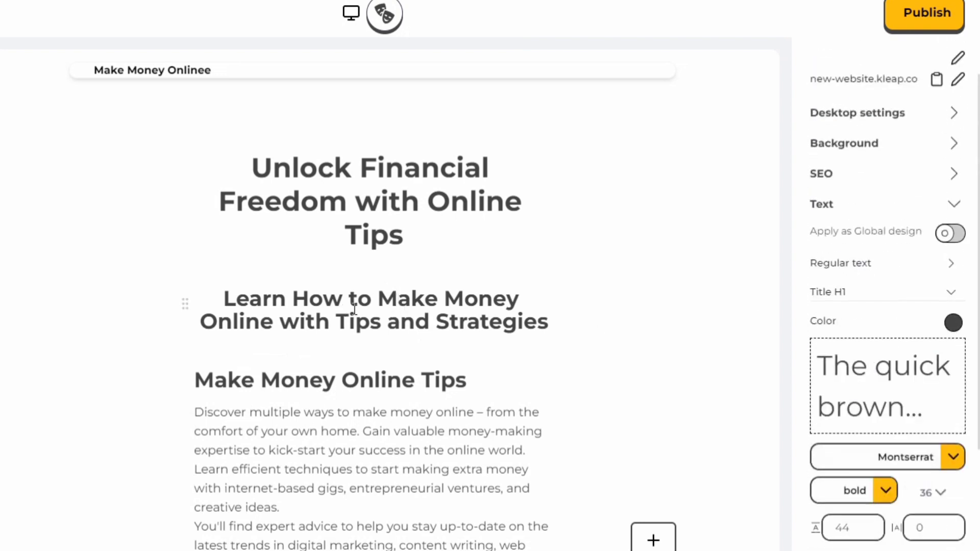
Examine the Title H2 text style settings, close them and highlight part of the "Learn How to Make Money Online" subheading
{"action": "left_click", "coordinate": [951, 292]}
{"action": "left_click", "coordinate": [932, 362]}
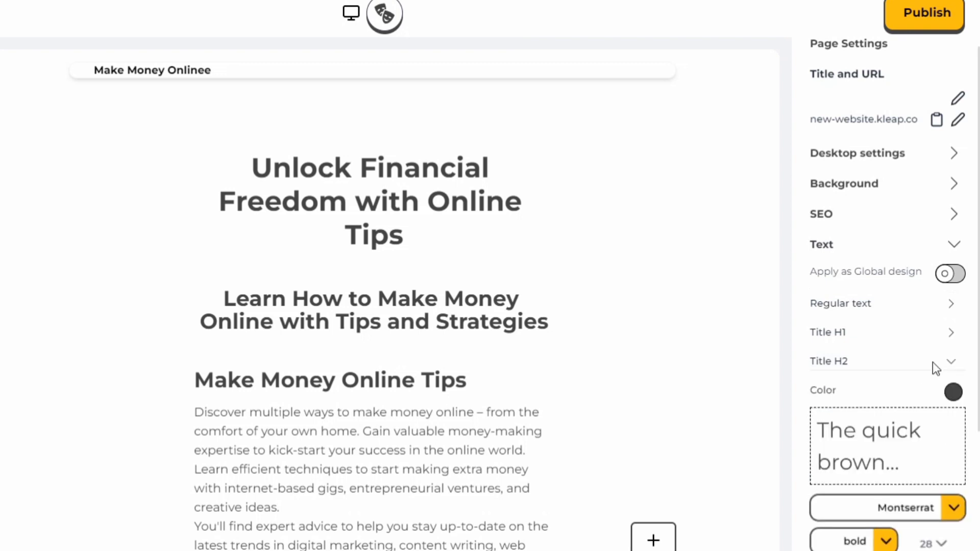
{"action": "scroll", "coordinate": [867, 434], "scroll_direction": "down", "scroll_amount": 4}
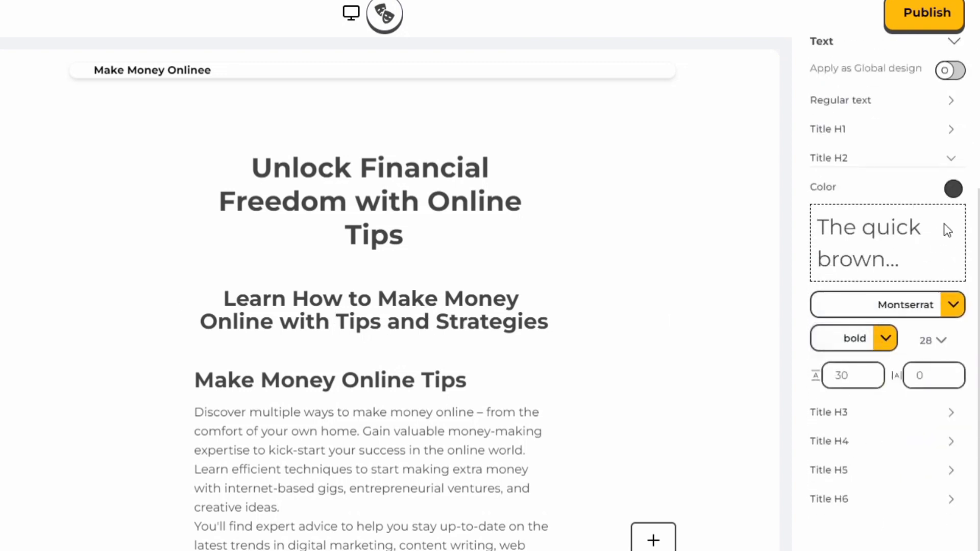
{"action": "left_click", "coordinate": [948, 162]}
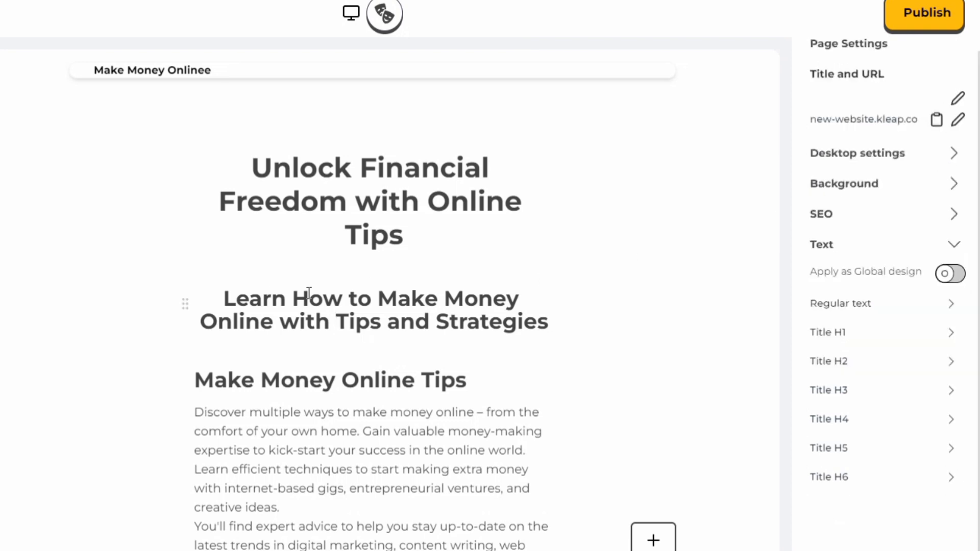
{"action": "left_click_drag", "start_coordinate": [292, 298], "coordinate": [381, 322]}
{"action": "left_click", "coordinate": [387, 319]}
Select the coin picture and examine its upload, free image search, link, legend, alt text, border size and roundness options
{"action": "scroll", "coordinate": [388, 423], "scroll_direction": "down", "scroll_amount": 10}
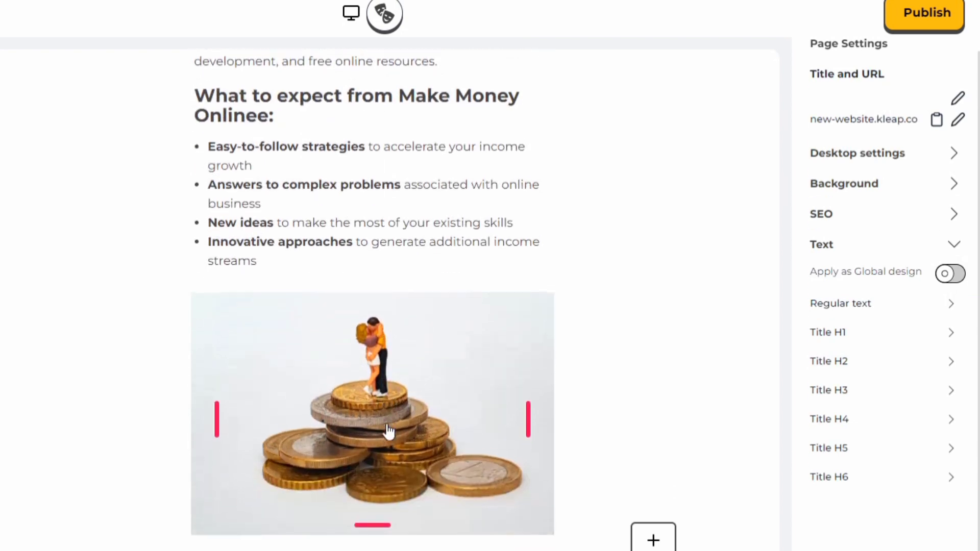
{"action": "left_click", "coordinate": [356, 363]}
{"action": "scroll", "coordinate": [422, 352], "scroll_direction": "down", "scroll_amount": 2}
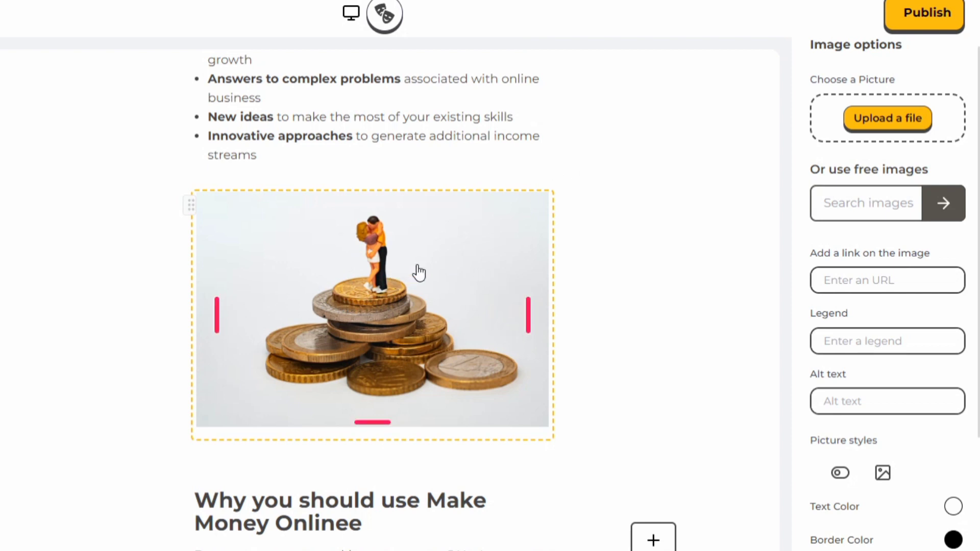
{"action": "left_click", "coordinate": [886, 122]}
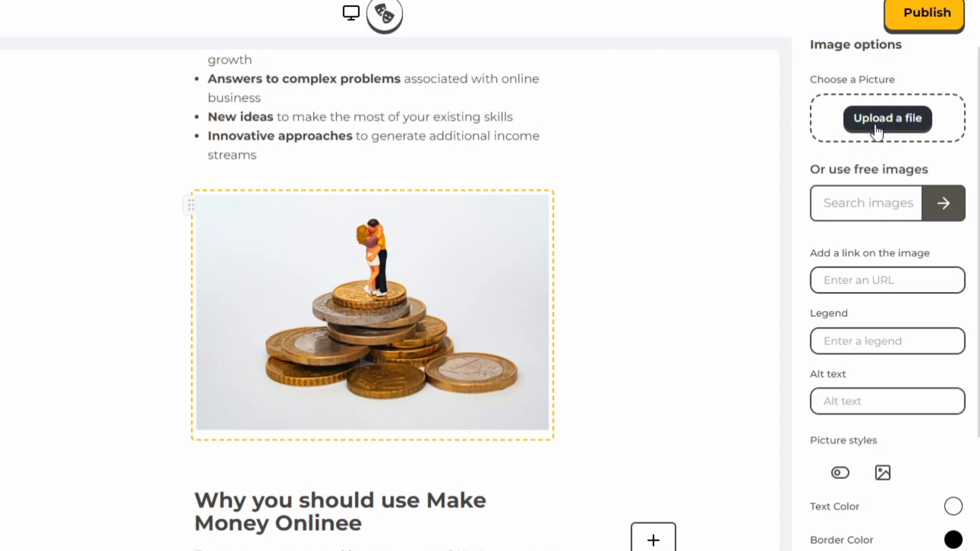
{"action": "left_click", "coordinate": [864, 203]}
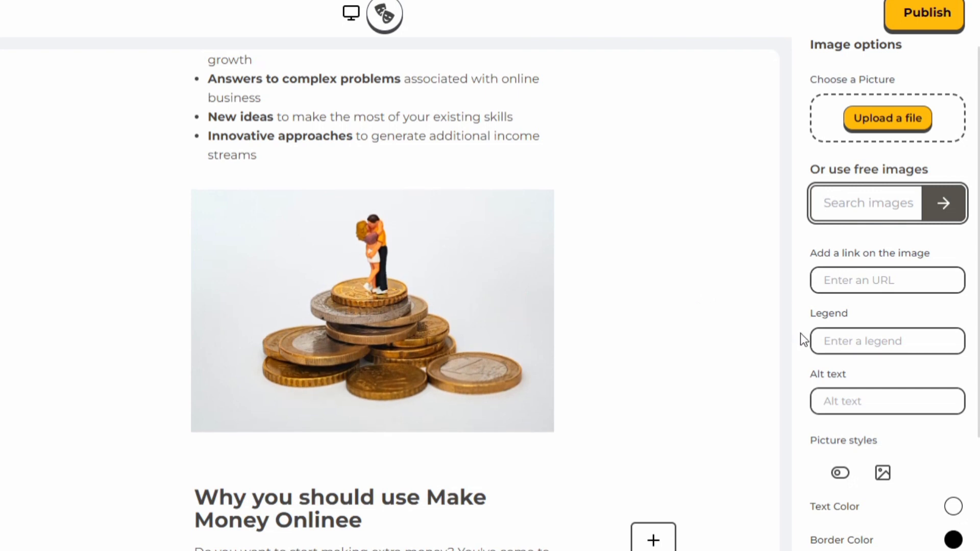
{"action": "scroll", "coordinate": [800, 332], "scroll_direction": "down", "scroll_amount": 3}
{"action": "scroll", "coordinate": [800, 333], "scroll_direction": "down", "scroll_amount": 1}
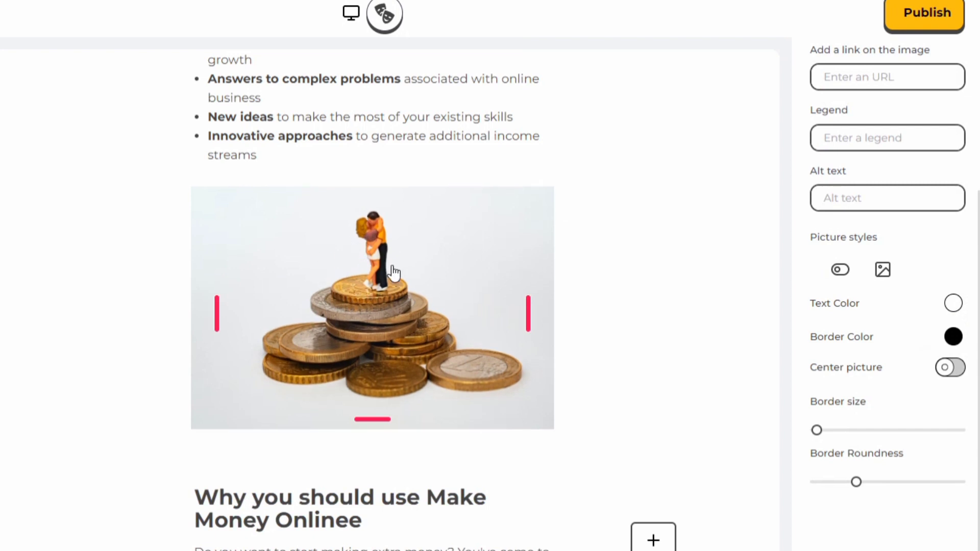
{"action": "mouse_move", "coordinate": [817, 432]}
{"action": "left_mouse_down"}
{"action": "mouse_move", "coordinate": [853, 433]}
{"action": "mouse_move", "coordinate": [812, 440]}
{"action": "left_mouse_up"}
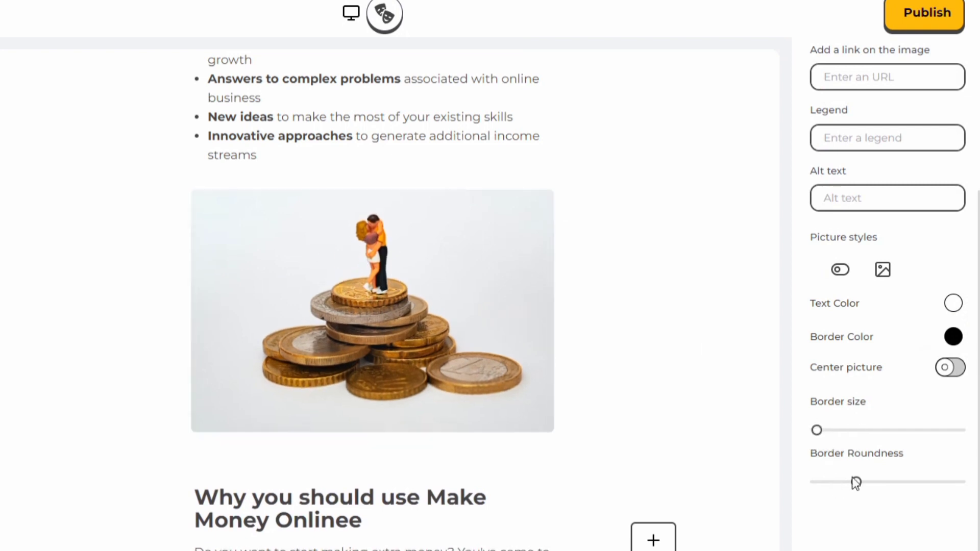
Correct "Onlinee" to "Online" in the "What to expect from Make Money" heading
{"action": "scroll", "coordinate": [438, 295], "scroll_direction": "up", "scroll_amount": 8}
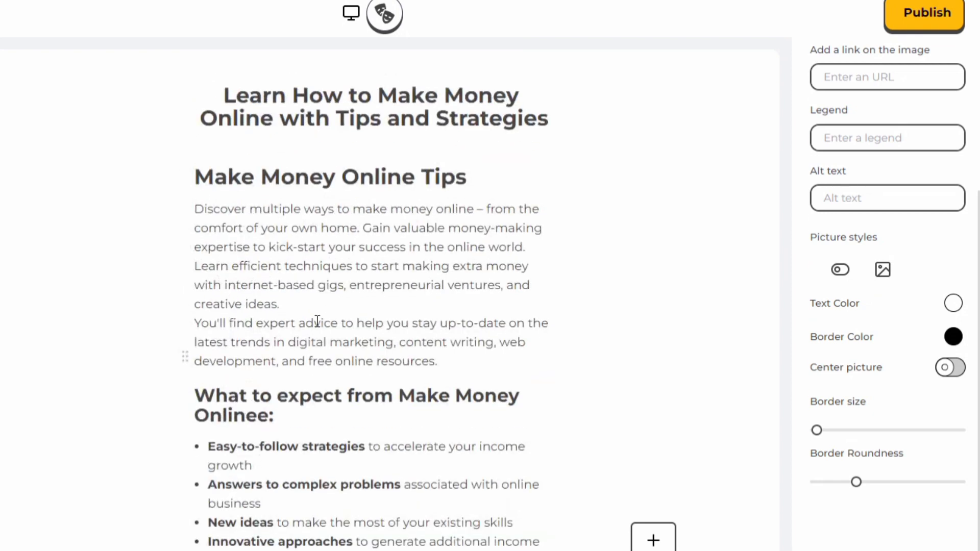
{"action": "scroll", "coordinate": [306, 331], "scroll_direction": "down", "scroll_amount": 4}
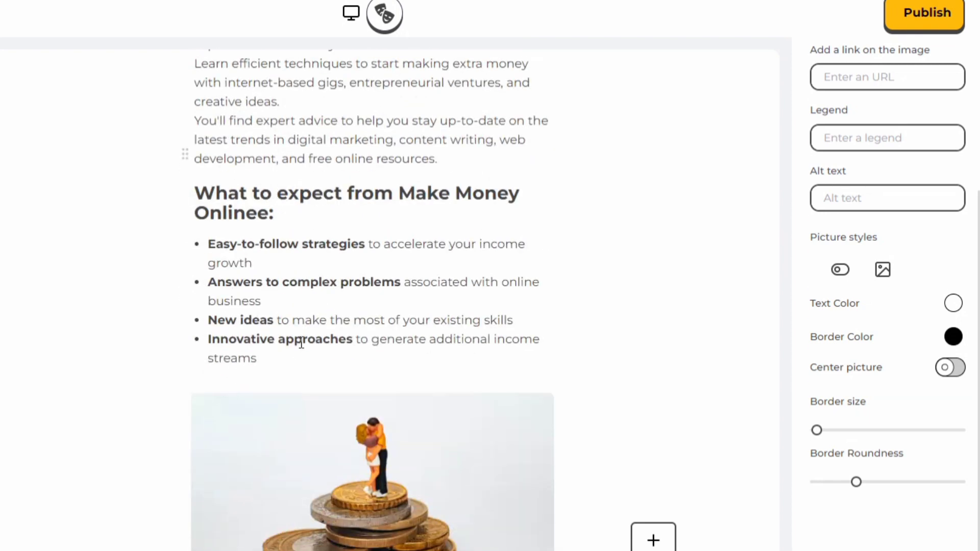
{"action": "left_click", "coordinate": [279, 282]}
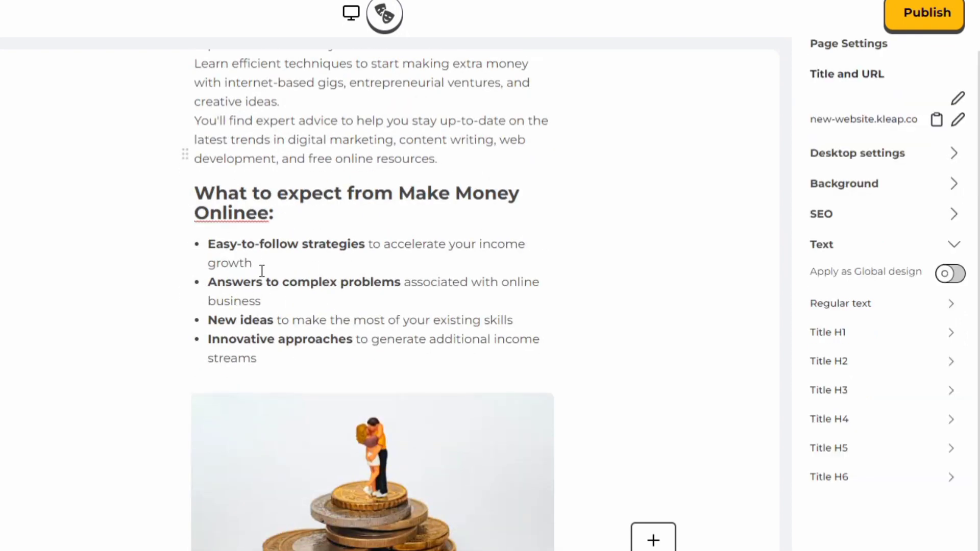
{"action": "left_click", "coordinate": [268, 219]}
{"action": "key", "text": "BackSpace"}
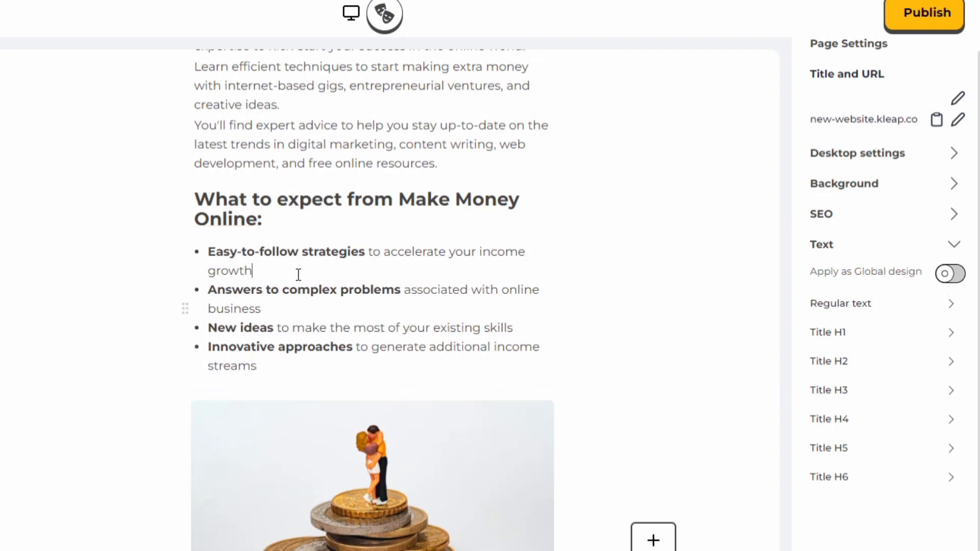
Highlight the bulleted list and the "What to expect from Make Money Online" heading to inspect the text formatting options
{"action": "key", "text": "Down"}
{"action": "key", "text": "Down"}
{"action": "left_click_drag", "start_coordinate": [210, 251], "coordinate": [267, 347]}
{"action": "left_click", "coordinate": [281, 266]}
{"action": "left_click_drag", "start_coordinate": [204, 199], "coordinate": [257, 219]}
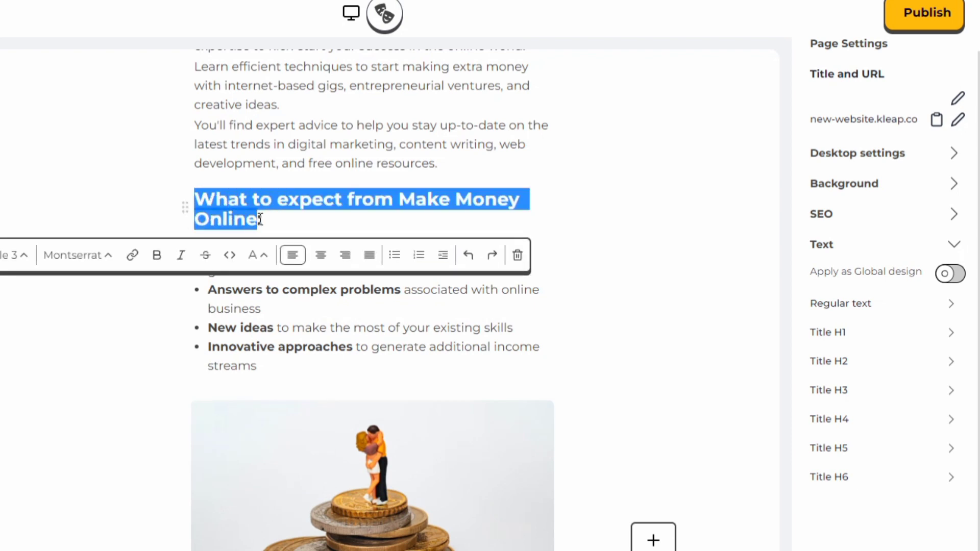
{"action": "left_click", "coordinate": [320, 308]}
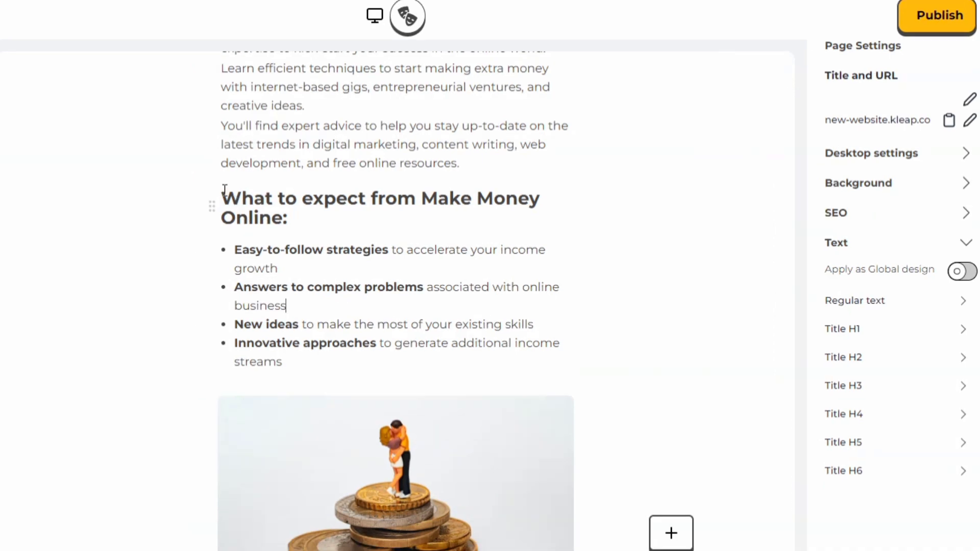
Copy the heading text "What to expect from Make Money Online" and submit it as a prompt in Google Bard
{"action": "triple_click", "coordinate": [224, 190]}
{"action": "key", "text": "ctrl+c"}
{"action": "left_click", "coordinate": [247, 286]}
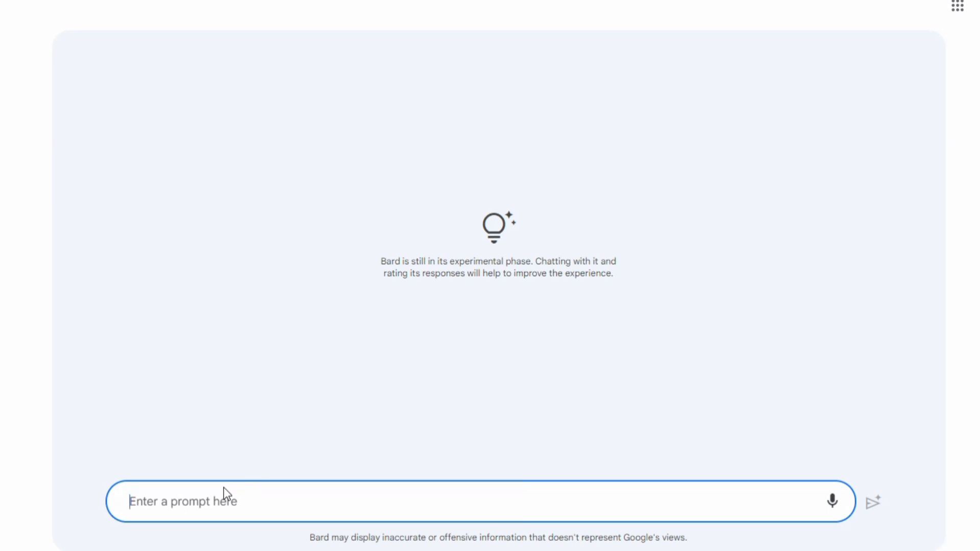
{"action": "key", "text": "ctrl+v"}
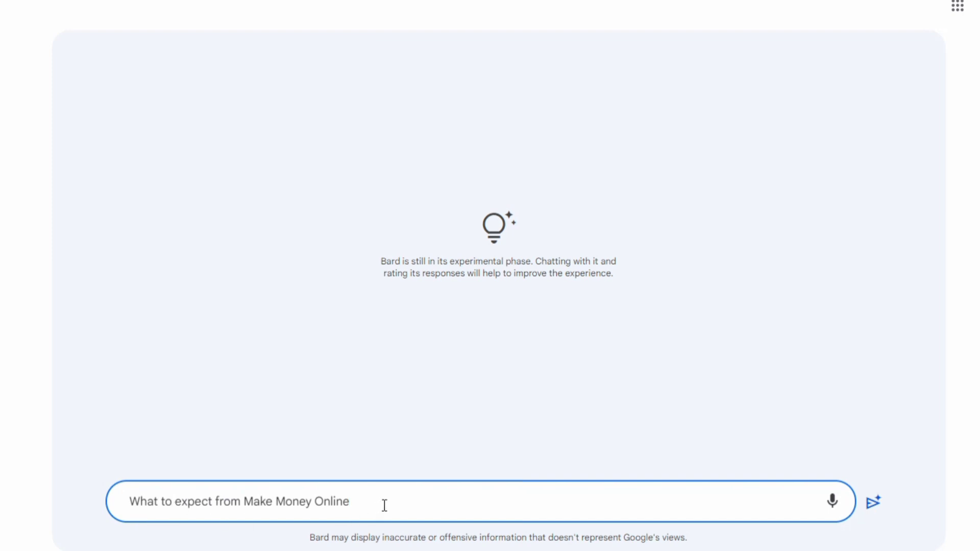
{"action": "left_click", "coordinate": [871, 508]}
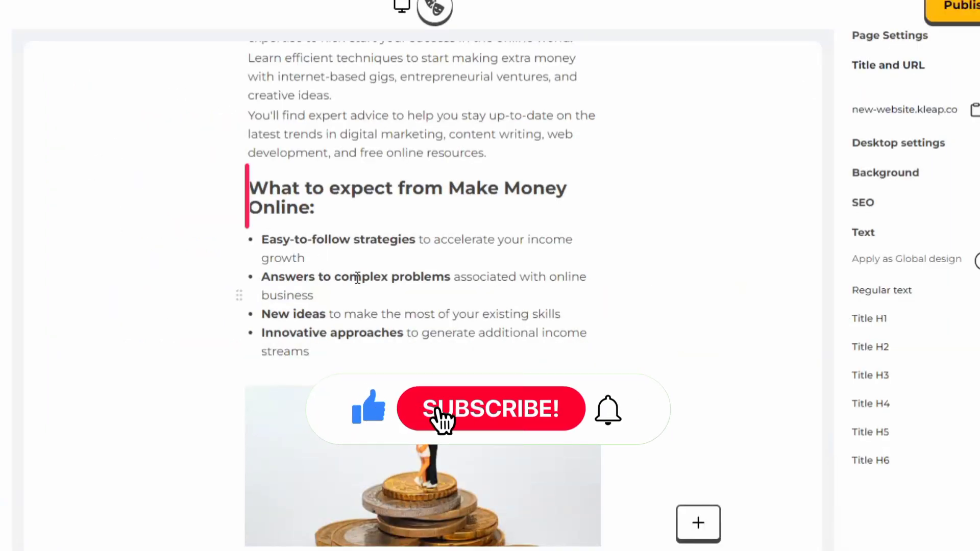
Return to the Kleap editor and review the page from the "Why you should use" section down through "Extra Perks"
{"action": "scroll", "coordinate": [357, 285], "scroll_direction": "down", "scroll_amount": 4}
{"action": "scroll", "coordinate": [357, 285], "scroll_direction": "down", "scroll_amount": 4}
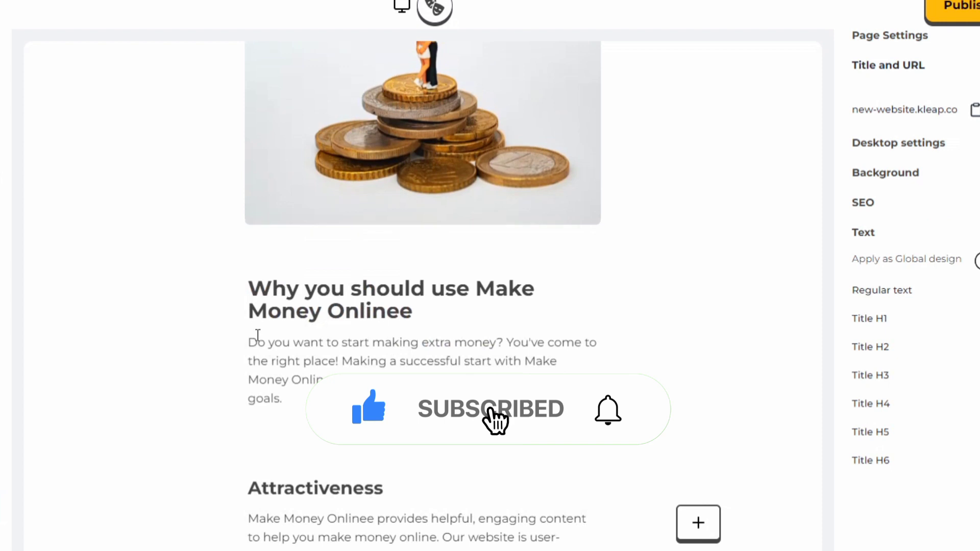
{"action": "left_click", "coordinate": [267, 447]}
{"action": "key", "text": "BackSpace"}
{"action": "key", "text": "ctrl+End"}
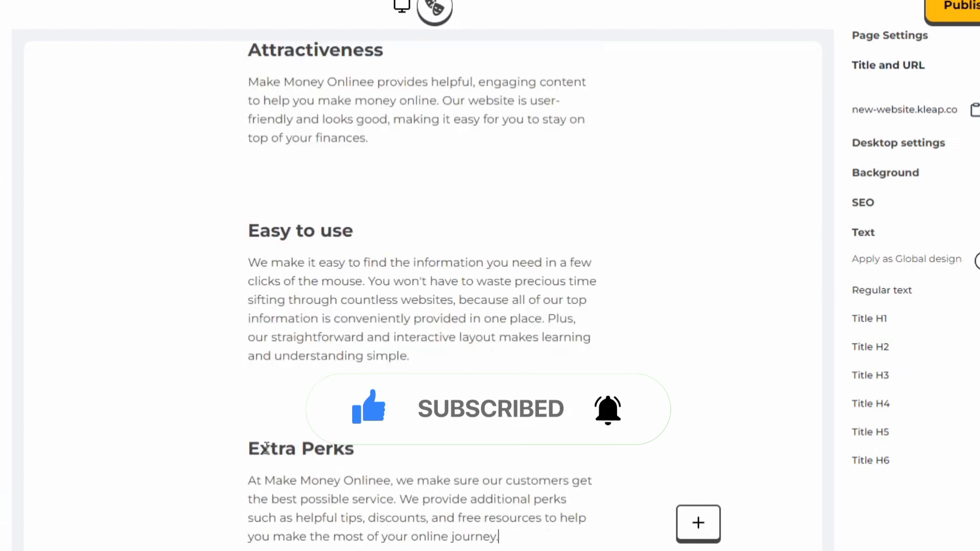
{"action": "scroll", "coordinate": [374, 294], "scroll_direction": "up", "scroll_amount": 6}
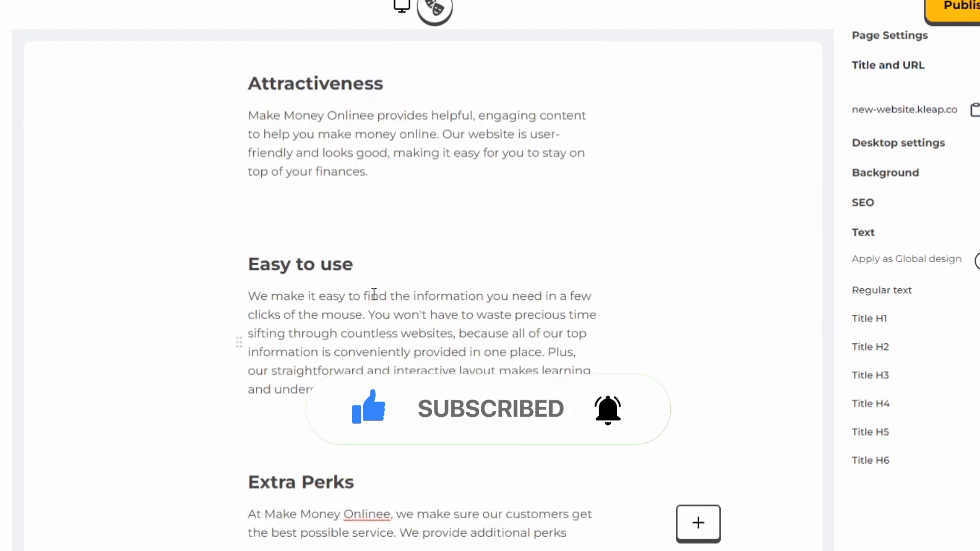
{"action": "scroll", "coordinate": [374, 294], "scroll_direction": "down", "scroll_amount": 13}
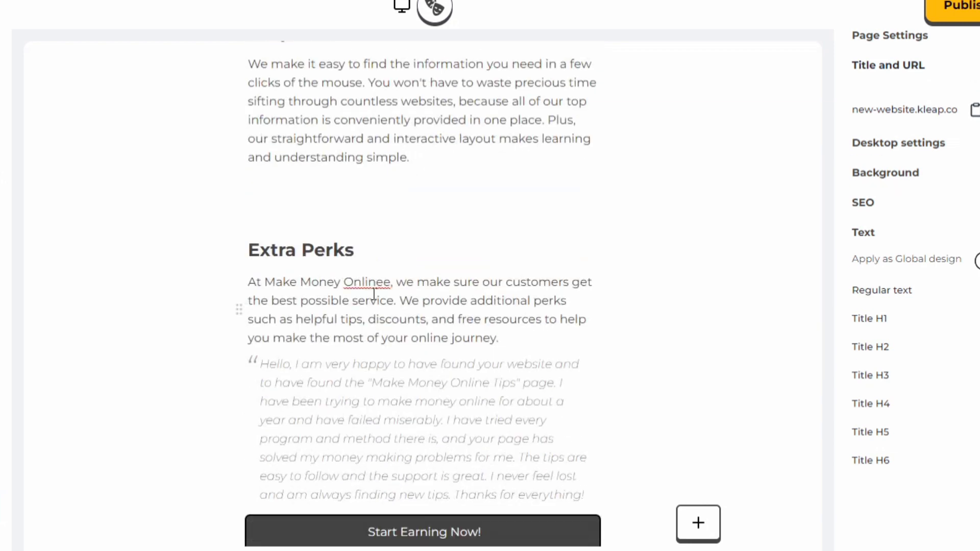
Open the contact form's settings and examine its completion message, optional fields, and terms and conditions options
{"action": "scroll", "coordinate": [374, 294], "scroll_direction": "down", "scroll_amount": 2}
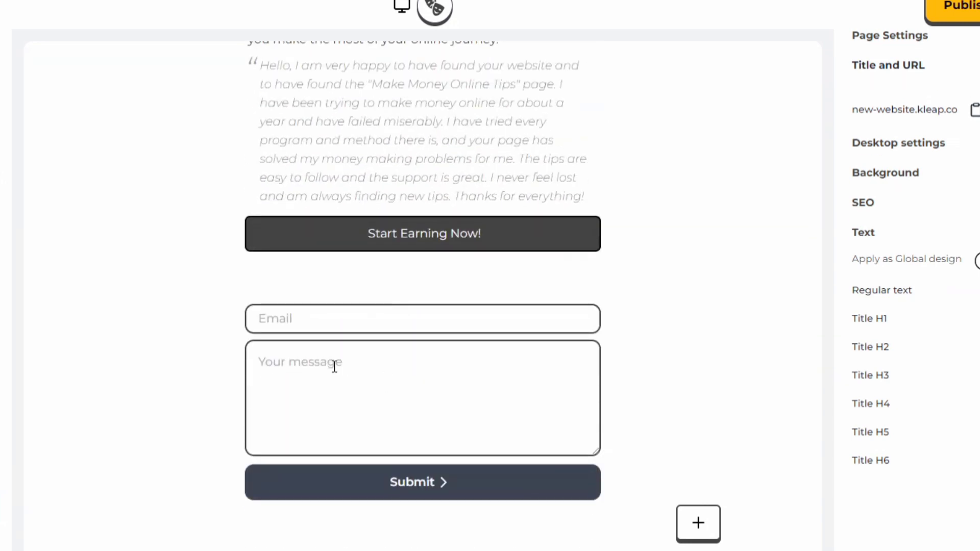
{"action": "left_click", "coordinate": [316, 358]}
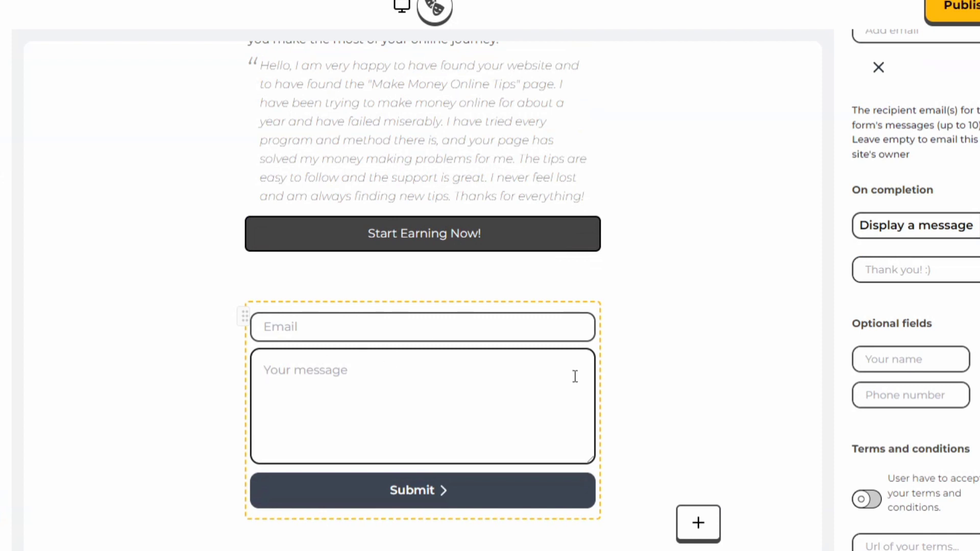
{"action": "scroll", "coordinate": [879, 324], "scroll_direction": "down", "scroll_amount": 2}
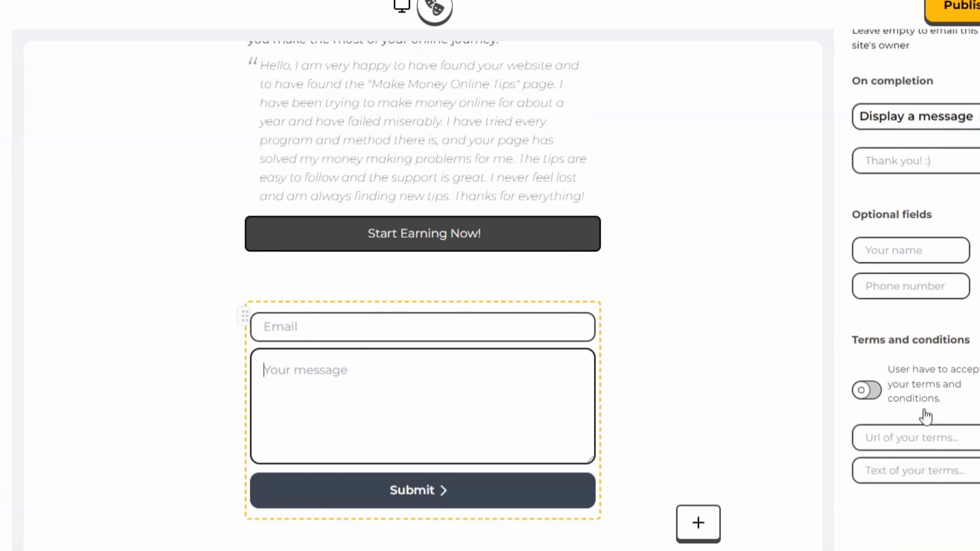
Open the options of the "Start Earning Now!" button and clear its URL
{"action": "left_click", "coordinate": [440, 350]}
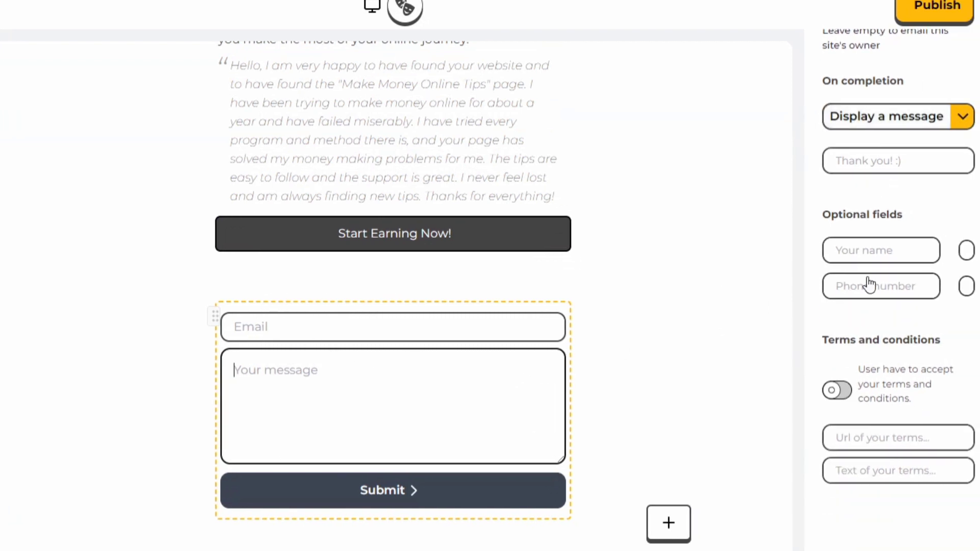
{"action": "left_click", "coordinate": [338, 254]}
{"action": "scroll", "coordinate": [791, 141], "scroll_direction": "up", "scroll_amount": 2}
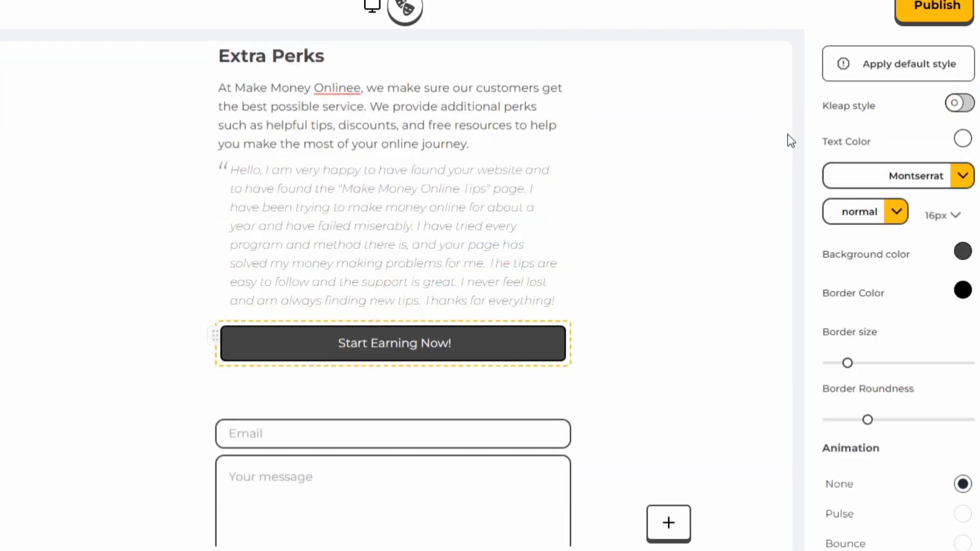
{"action": "scroll", "coordinate": [791, 141], "scroll_direction": "up", "scroll_amount": 2}
{"action": "scroll", "coordinate": [929, 153], "scroll_direction": "up", "scroll_amount": 3}
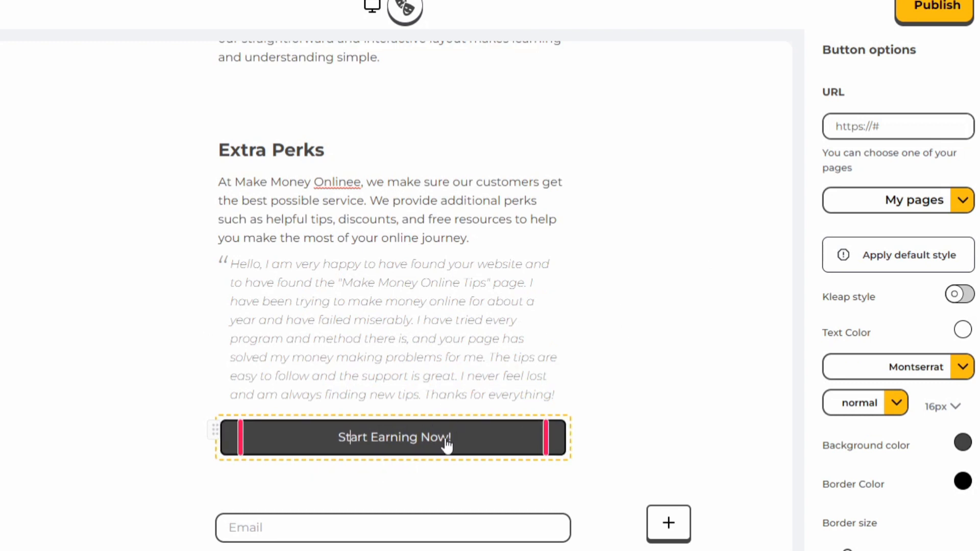
{"action": "left_click", "coordinate": [913, 120]}
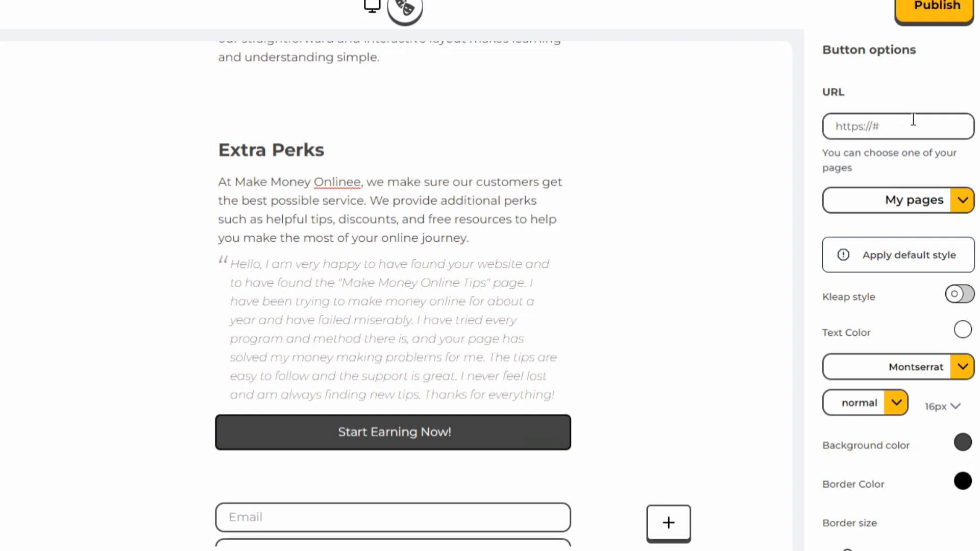
{"action": "key", "text": "ctrl+a"}
{"action": "key", "text": "BackSpace"}
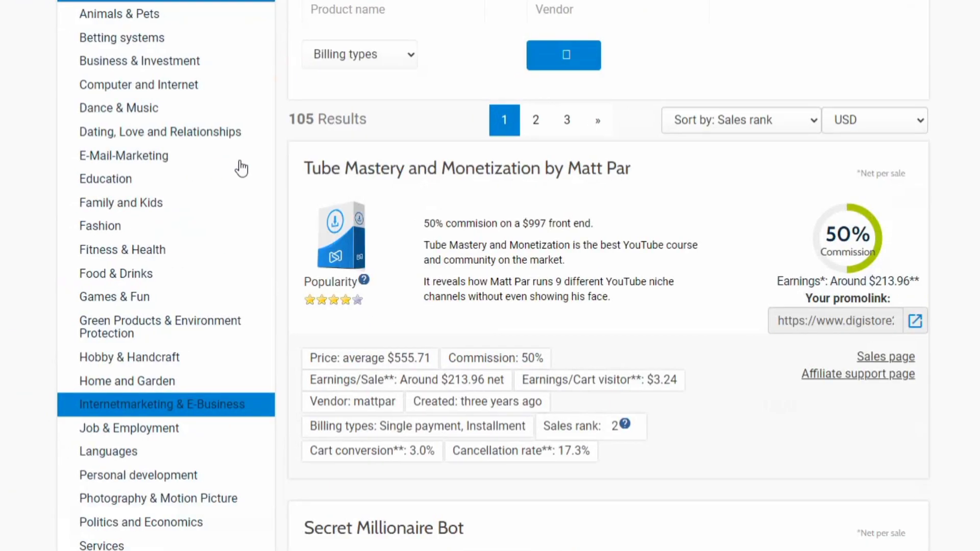
Switch to the Digistore24 marketplace, browse the Internetmarketing & E-Business offers and copy the promolink of "Secret Millionaire Bot"
{"action": "scroll", "coordinate": [44, 87], "scroll_direction": "up", "scroll_amount": 2}
{"action": "scroll", "coordinate": [221, 165], "scroll_direction": "down", "scroll_amount": 5}
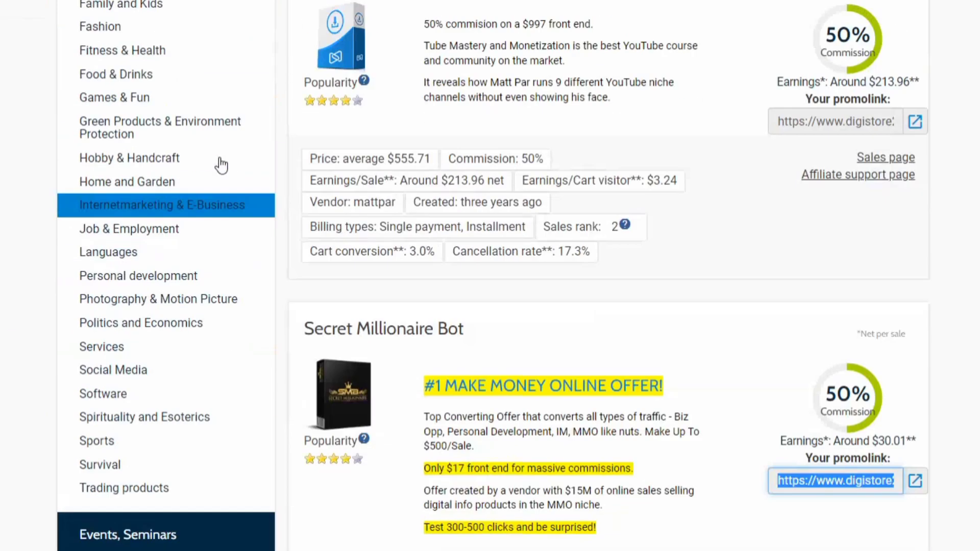
{"action": "scroll", "coordinate": [221, 165], "scroll_direction": "up", "scroll_amount": 5}
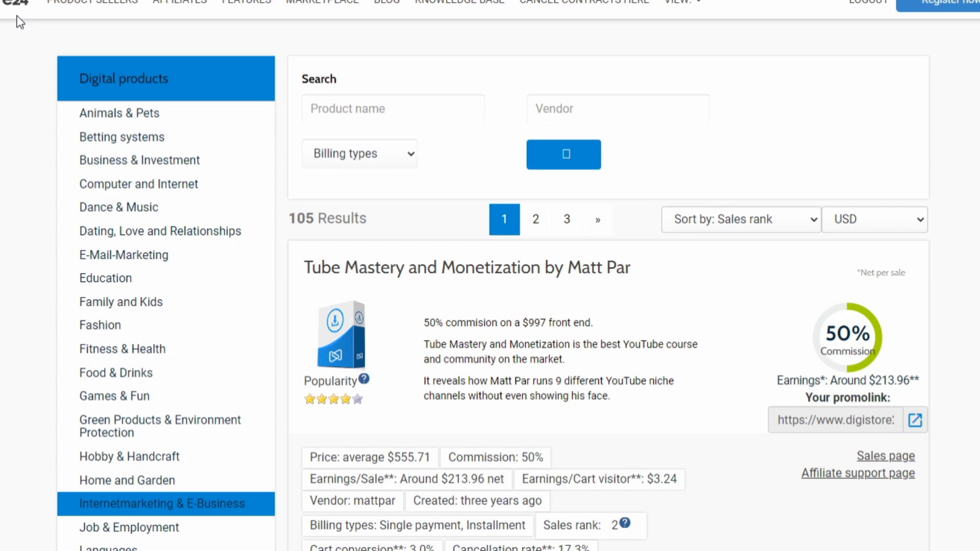
{"action": "scroll", "coordinate": [21, 31], "scroll_direction": "down", "scroll_amount": 3}
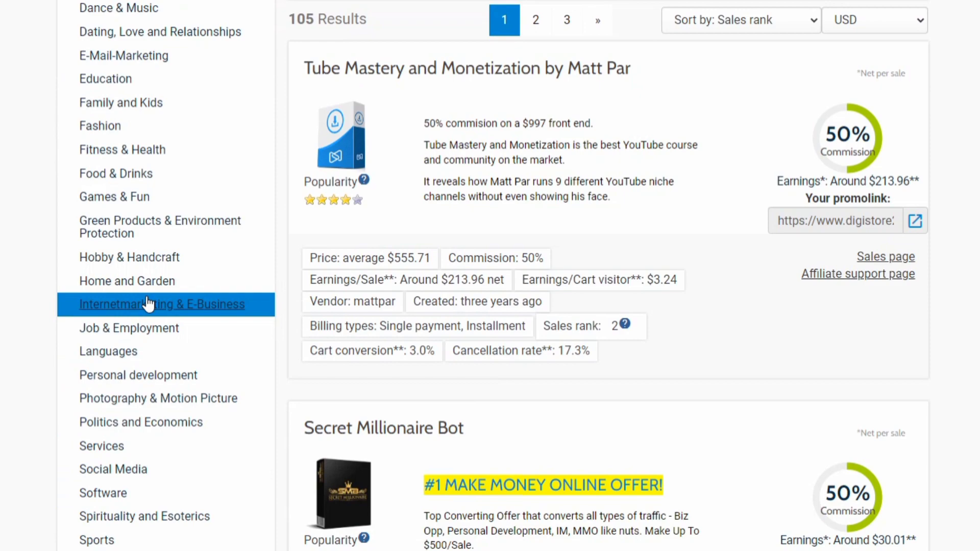
{"action": "scroll", "coordinate": [541, 169], "scroll_direction": "down", "scroll_amount": 2}
{"action": "scroll", "coordinate": [543, 171], "scroll_direction": "up", "scroll_amount": 5}
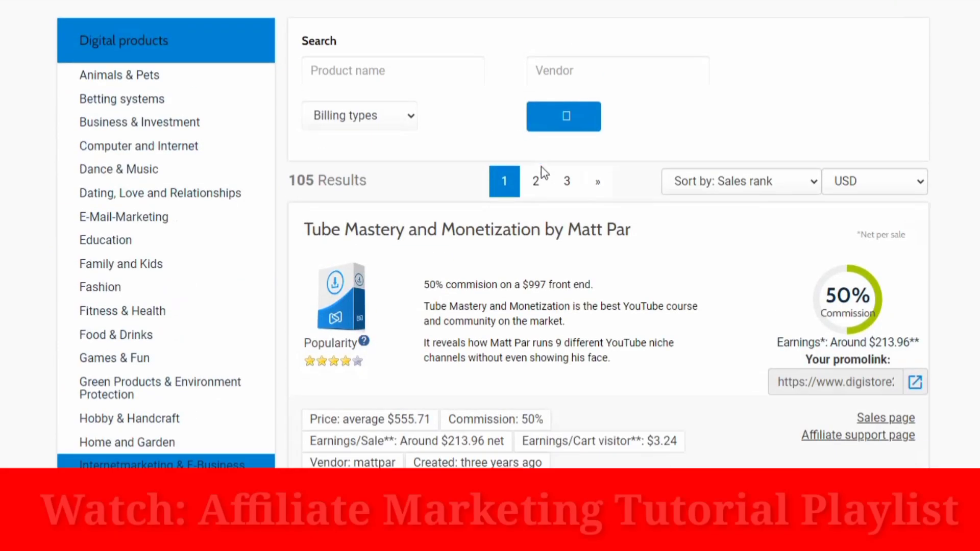
{"action": "scroll", "coordinate": [542, 171], "scroll_direction": "down", "scroll_amount": 8}
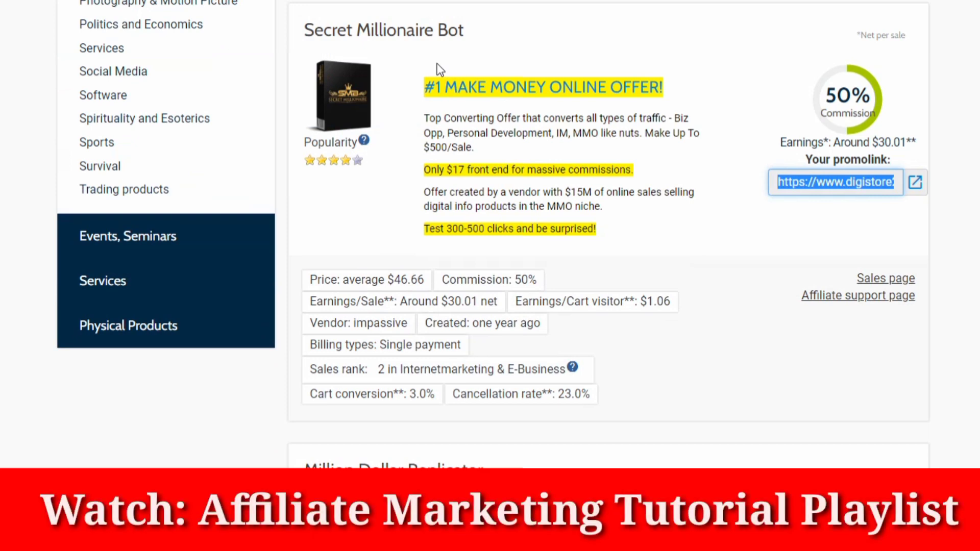
{"action": "left_click", "coordinate": [838, 184]}
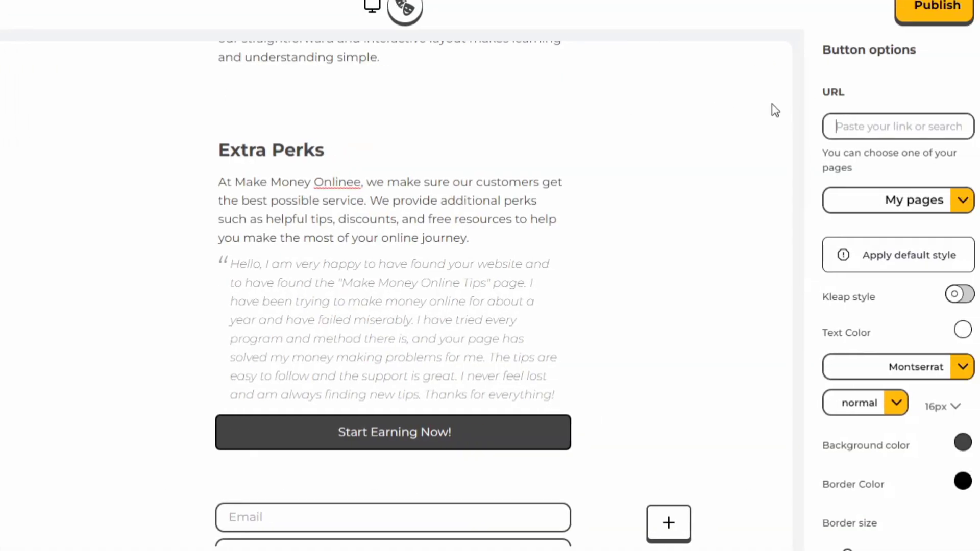
Return to the Kleap editor and set the "Start Earning Now!" button's URL to the copied Digistore24 promolink
{"action": "type", "text": "https://www.digistore24.com/redir/438236/Anup23/"}
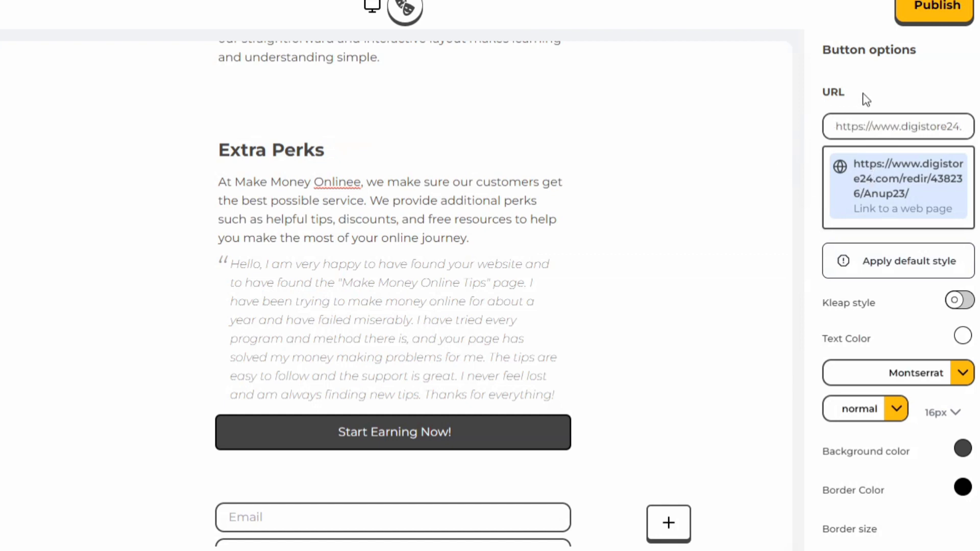
{"action": "scroll", "coordinate": [925, 209], "scroll_direction": "down", "scroll_amount": 4}
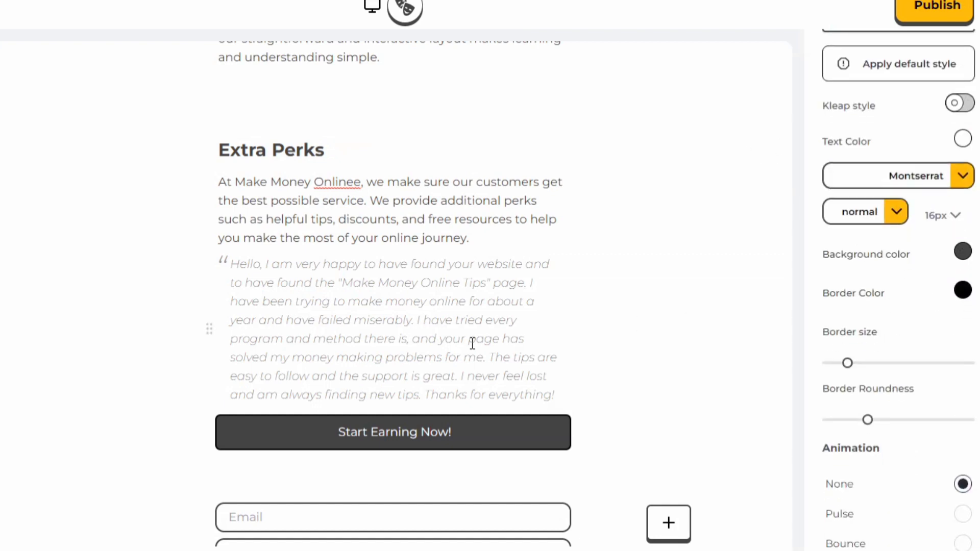
{"action": "left_click", "coordinate": [658, 312]}
{"action": "scroll", "coordinate": [892, 245], "scroll_direction": "up", "scroll_amount": 1}
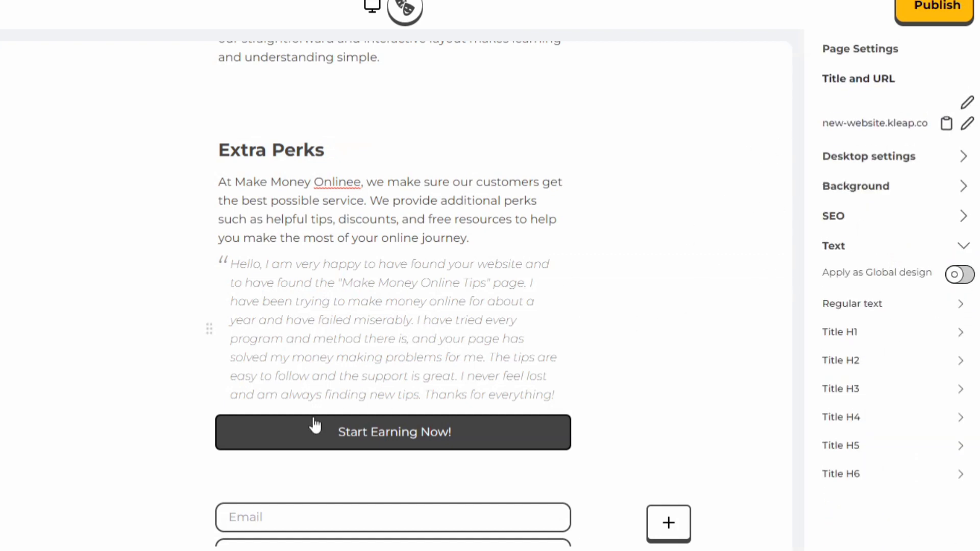
Review the page from the contact form up to the main title and back down to the footer
{"action": "scroll", "coordinate": [468, 328], "scroll_direction": "down", "scroll_amount": 4}
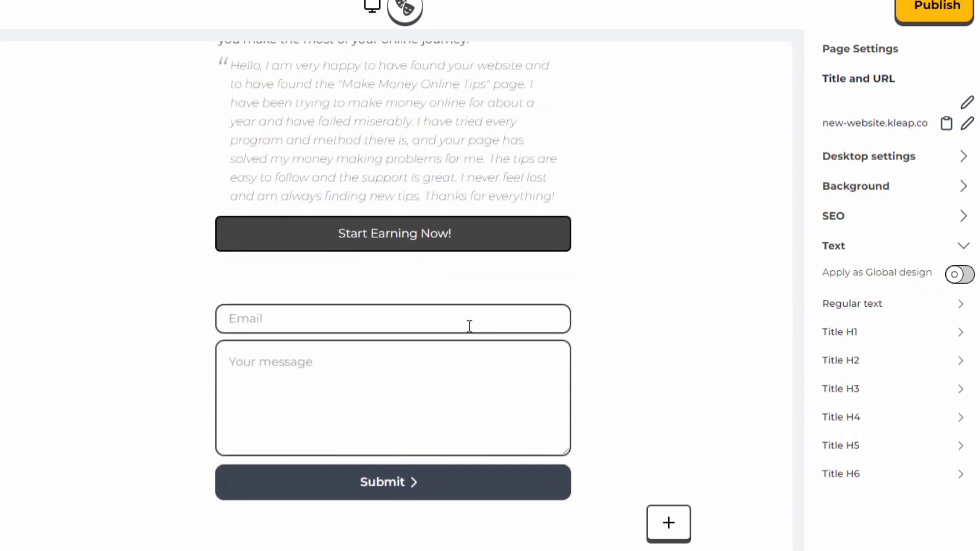
{"action": "scroll", "coordinate": [469, 326], "scroll_direction": "up", "scroll_amount": 4}
{"action": "scroll", "coordinate": [560, 290], "scroll_direction": "up", "scroll_amount": 20}
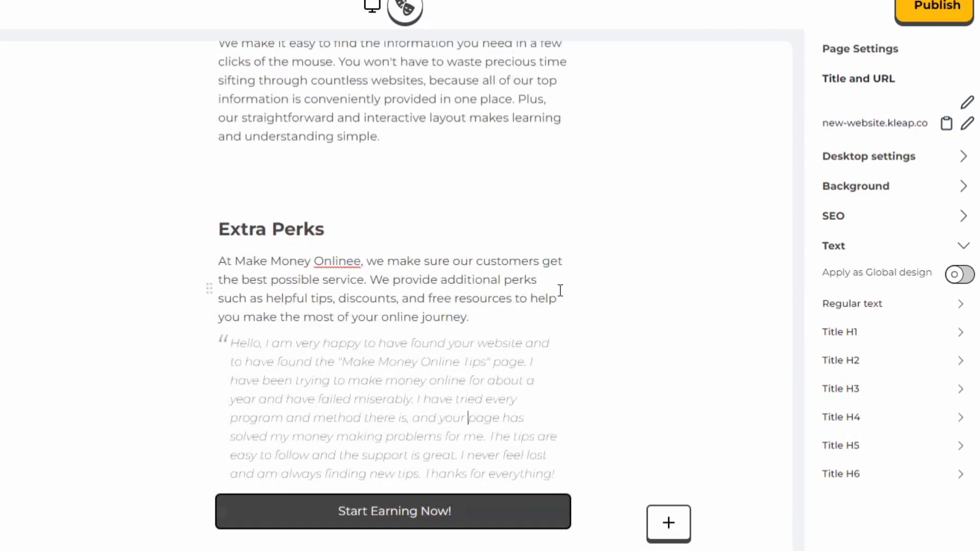
{"action": "scroll", "coordinate": [560, 290], "scroll_direction": "up", "scroll_amount": 4}
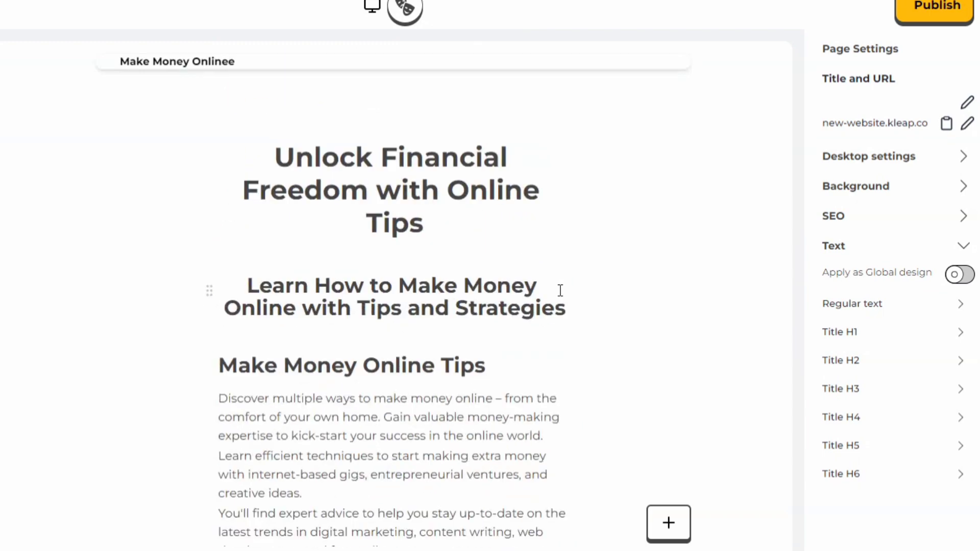
{"action": "scroll", "coordinate": [561, 290], "scroll_direction": "down", "scroll_amount": 18}
{"action": "scroll", "coordinate": [561, 291], "scroll_direction": "down", "scroll_amount": 15}
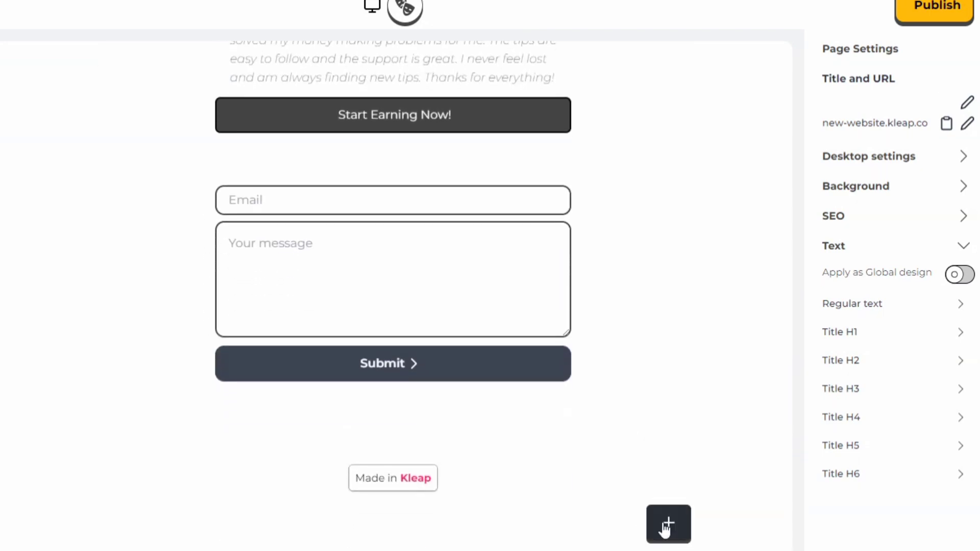
Examine the element types that can be added, then look over the page's picture, text sections and contact form
{"action": "left_click", "coordinate": [666, 526]}
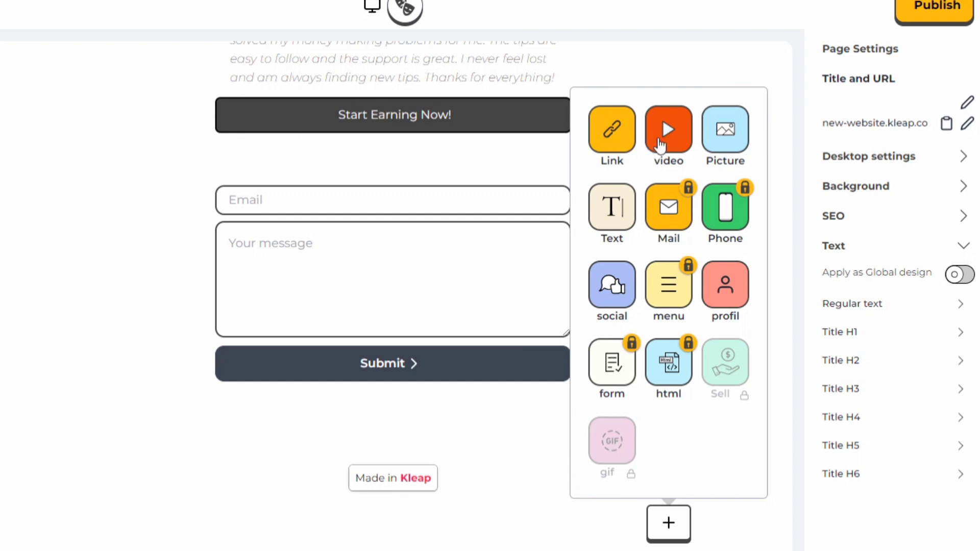
{"action": "scroll", "coordinate": [322, 174], "scroll_direction": "up", "scroll_amount": 8}
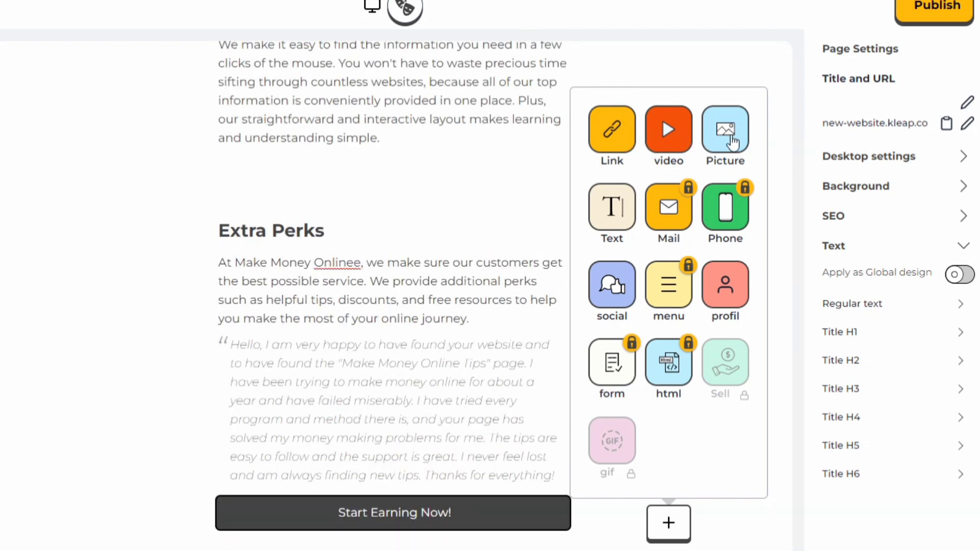
{"action": "scroll", "coordinate": [447, 126], "scroll_direction": "up", "scroll_amount": 15}
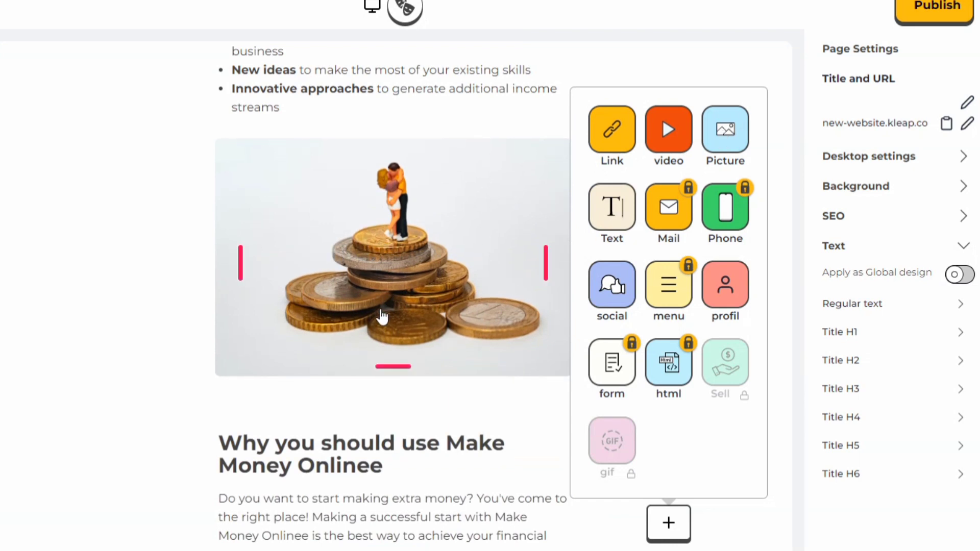
{"action": "scroll", "coordinate": [223, 301], "scroll_direction": "down", "scroll_amount": 4}
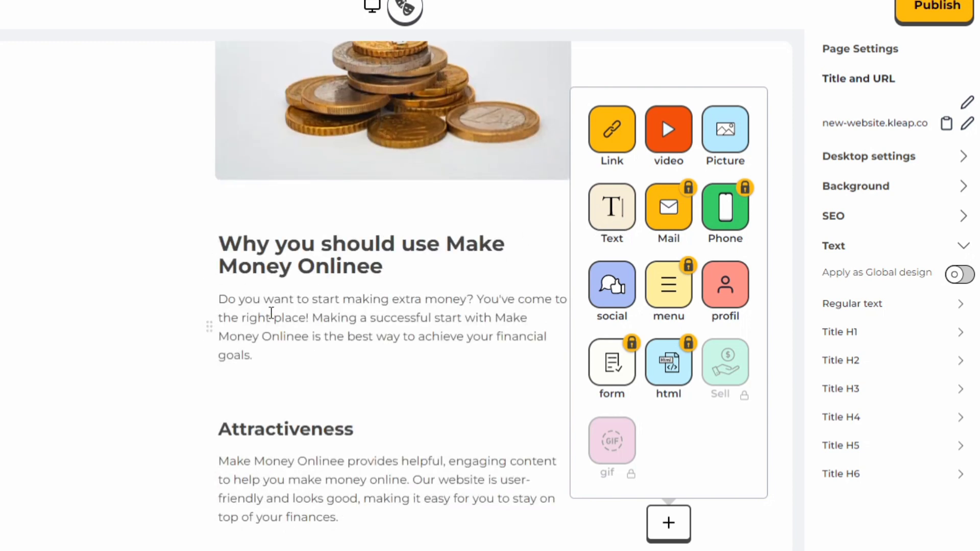
{"action": "scroll", "coordinate": [271, 313], "scroll_direction": "down", "scroll_amount": 6}
{"action": "scroll", "coordinate": [345, 300], "scroll_direction": "down", "scroll_amount": 2}
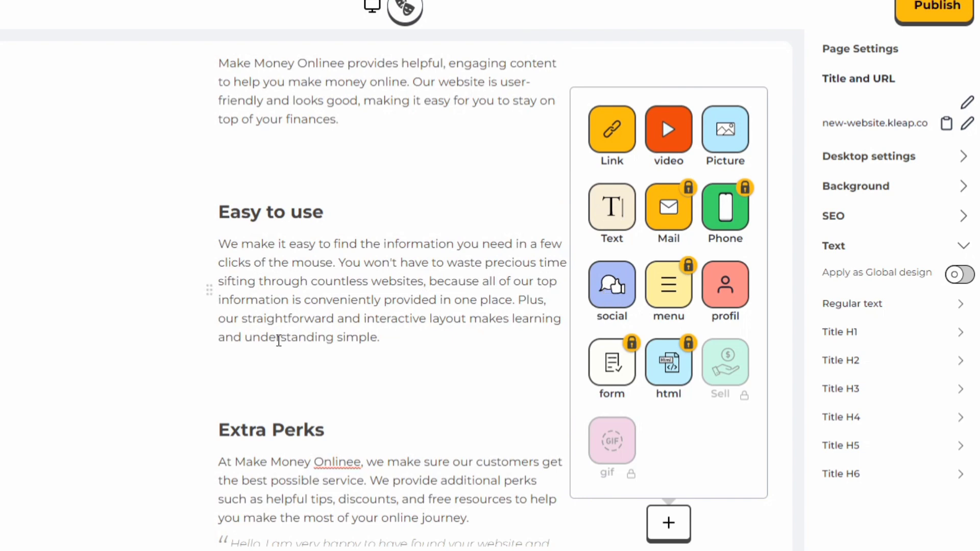
{"action": "scroll", "coordinate": [278, 341], "scroll_direction": "down", "scroll_amount": 8}
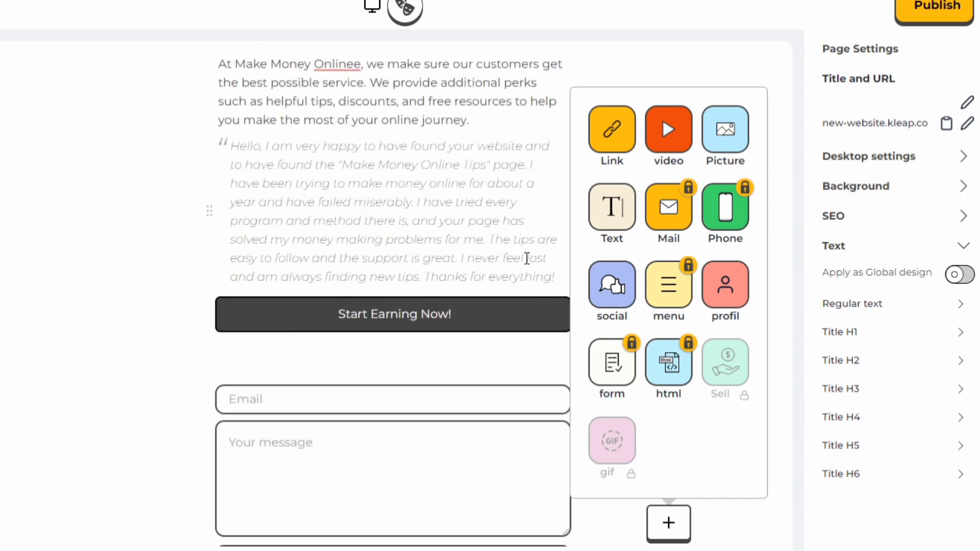
{"action": "left_click", "coordinate": [647, 99]}
{"action": "scroll", "coordinate": [458, 188], "scroll_direction": "up", "scroll_amount": 20}
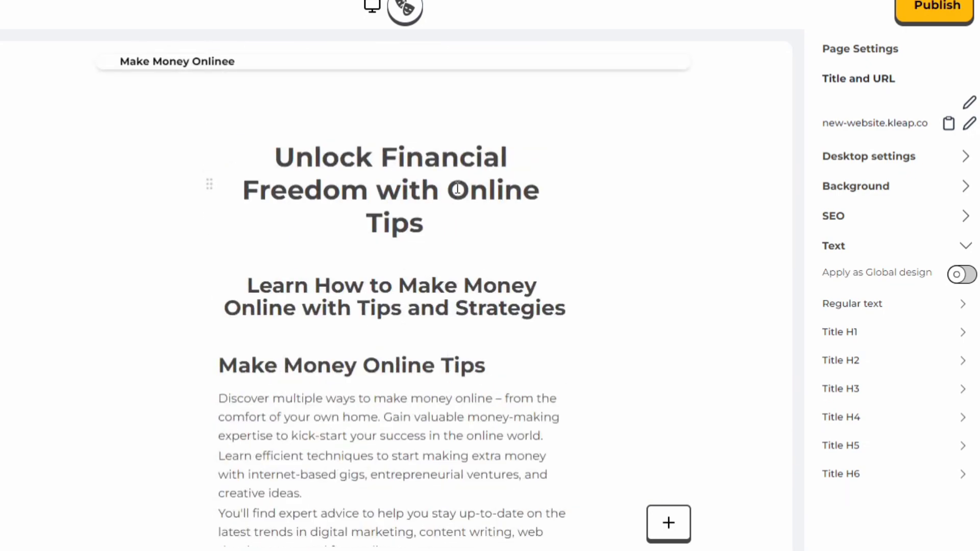
{"action": "scroll", "coordinate": [457, 188], "scroll_direction": "down", "scroll_amount": 20}
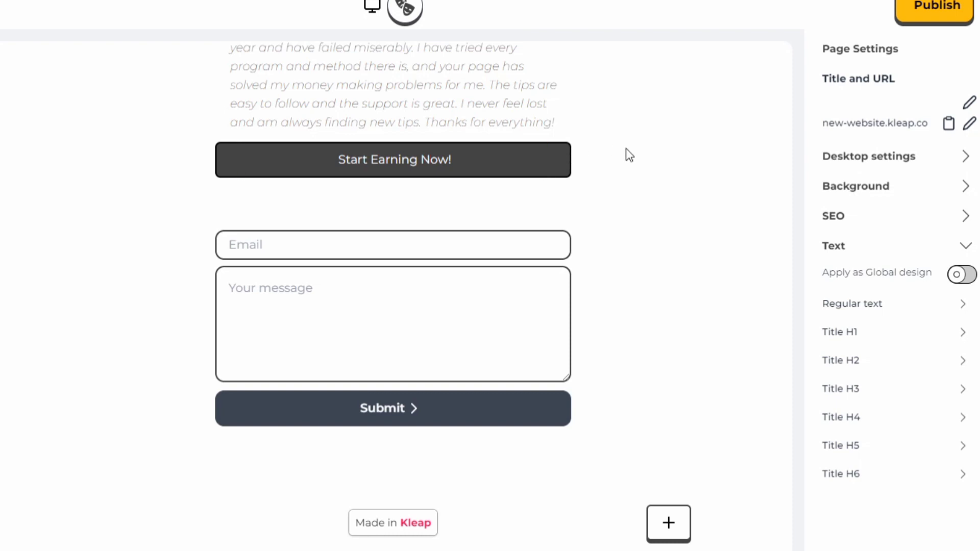
In the page's SEO settings, set the title on Google to "How to Make Money Online with Tips and Strategies", copied from the subtitle
{"action": "mouse_move", "coordinate": [541, 178]}
{"action": "left_click", "coordinate": [916, 223]}
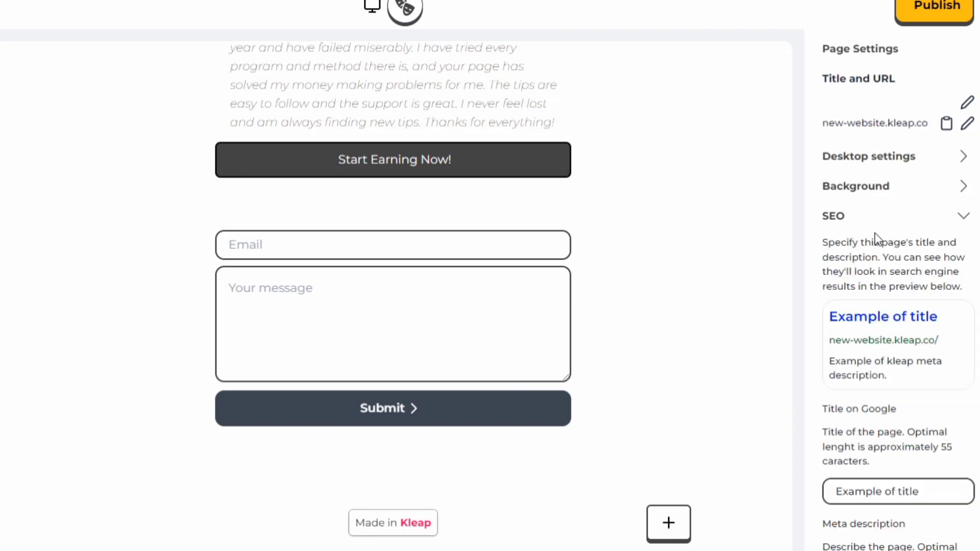
{"action": "scroll", "coordinate": [866, 235], "scroll_direction": "down", "scroll_amount": 4}
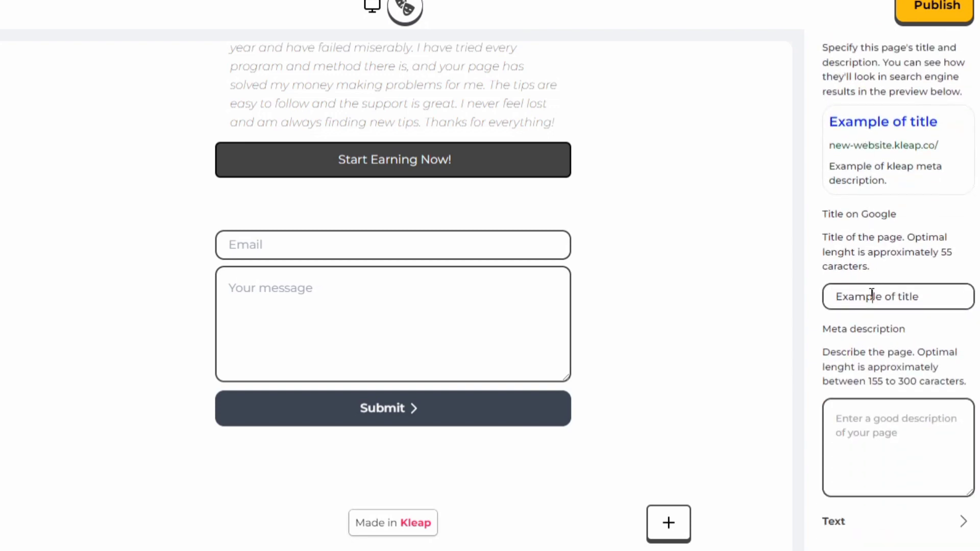
{"action": "scroll", "coordinate": [685, 236], "scroll_direction": "up", "scroll_amount": 15}
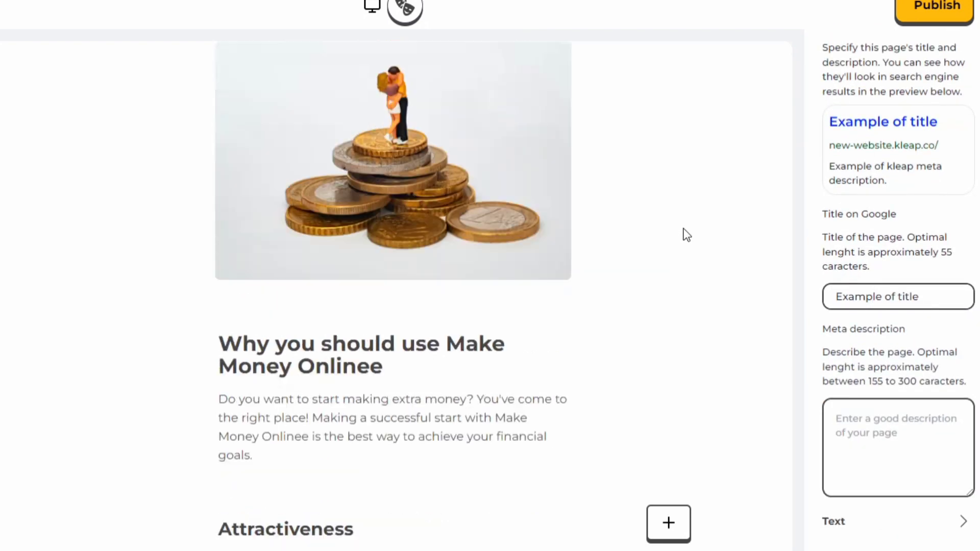
{"action": "scroll", "coordinate": [686, 235], "scroll_direction": "up", "scroll_amount": 5}
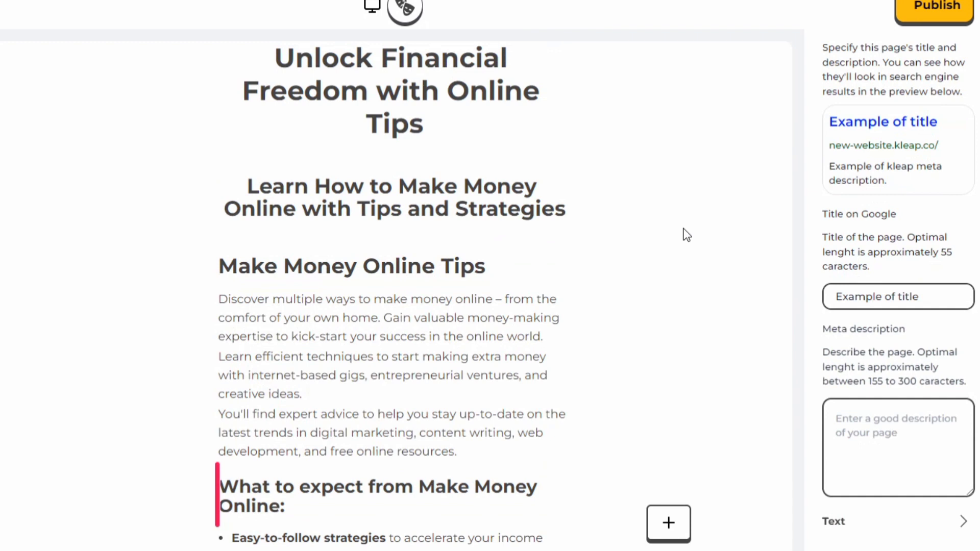
{"action": "left_click_drag", "start_coordinate": [315, 185], "coordinate": [592, 220]}
{"action": "key", "text": "ctrl+c"}
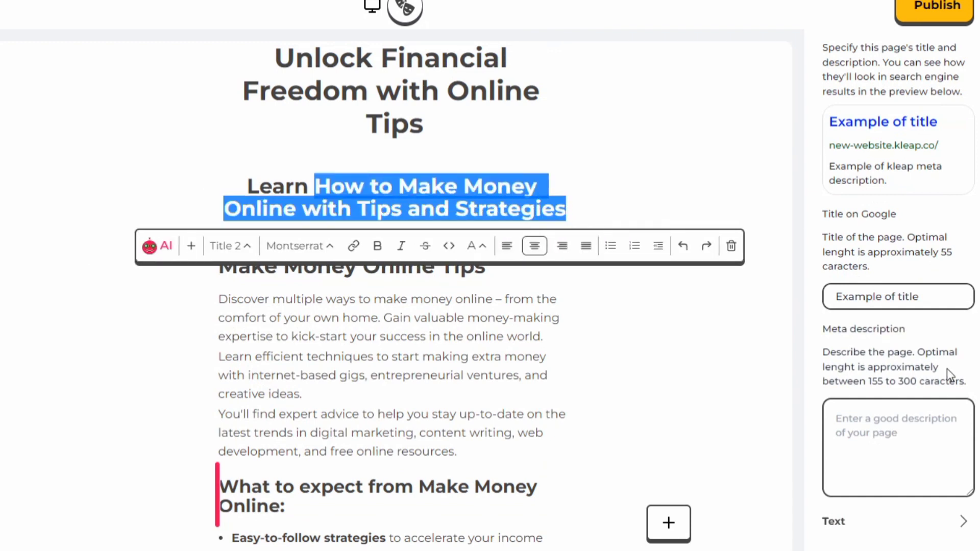
{"action": "left_click", "coordinate": [881, 297]}
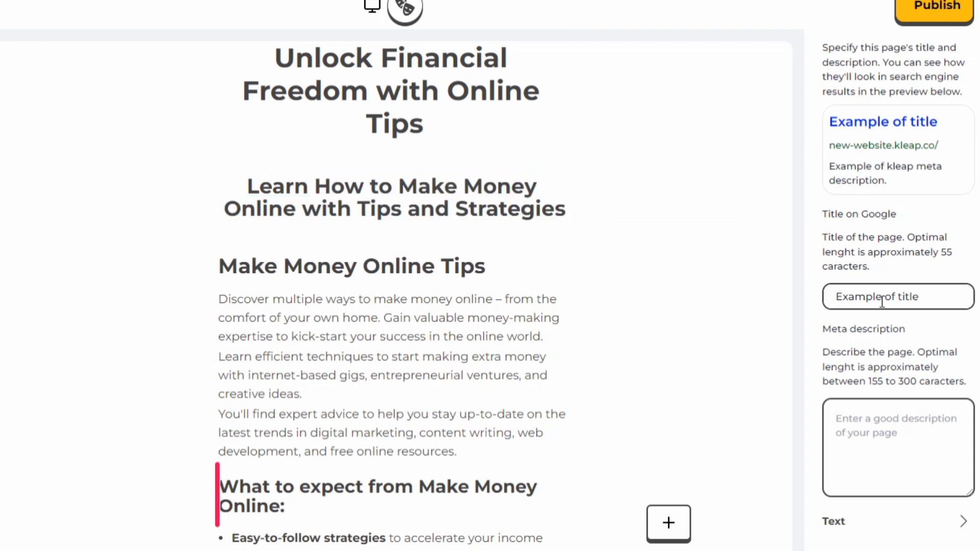
{"action": "key", "text": "ctrl+a"}
{"action": "key", "text": "ctrl+v"}
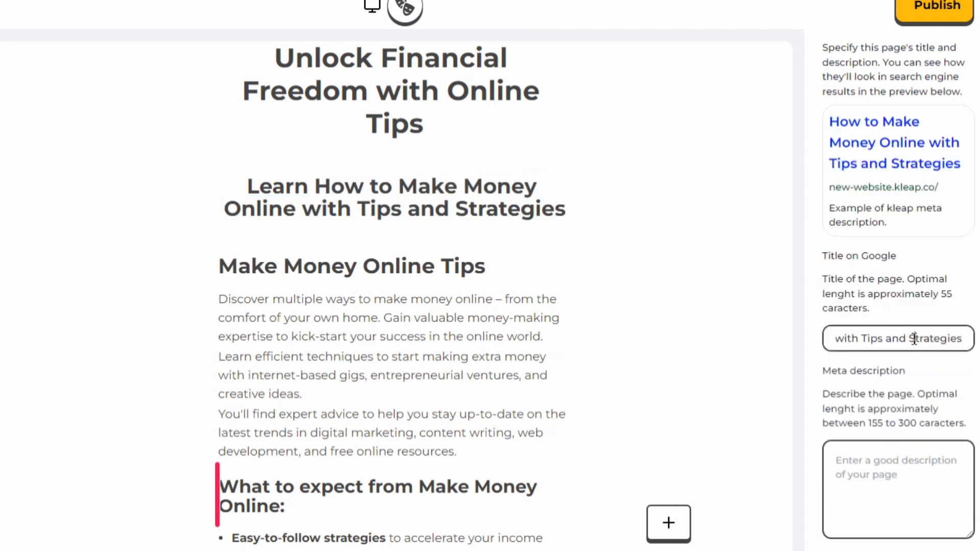
{"action": "scroll", "coordinate": [898, 342], "scroll_direction": "down", "scroll_amount": 1}
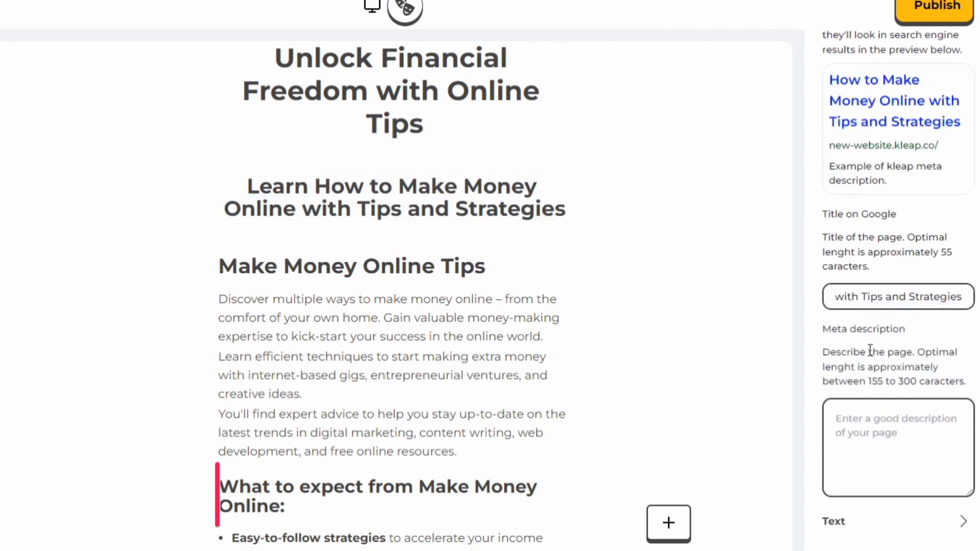
Switch to Bard and reset the chat session there
{"action": "left_click", "coordinate": [870, 424]}
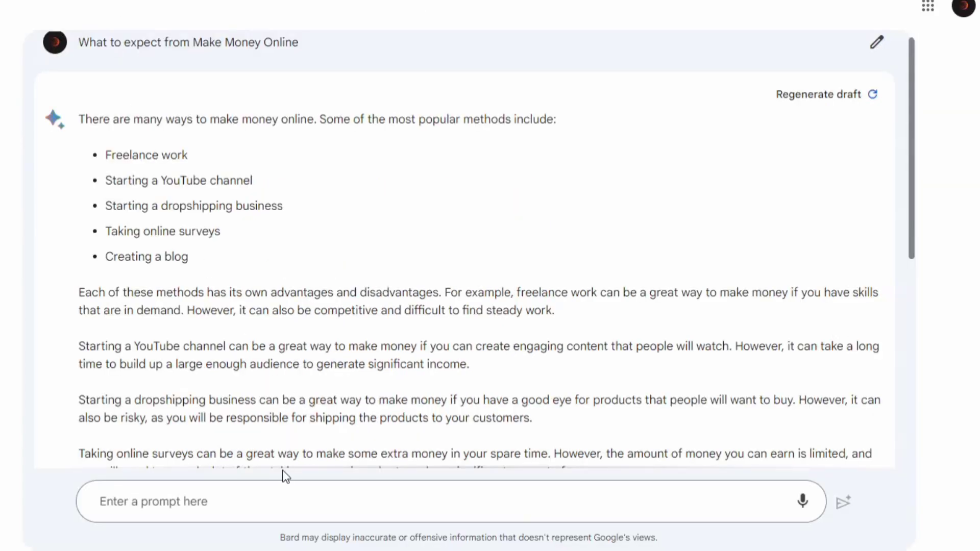
{"action": "left_click", "coordinate": [273, 504]}
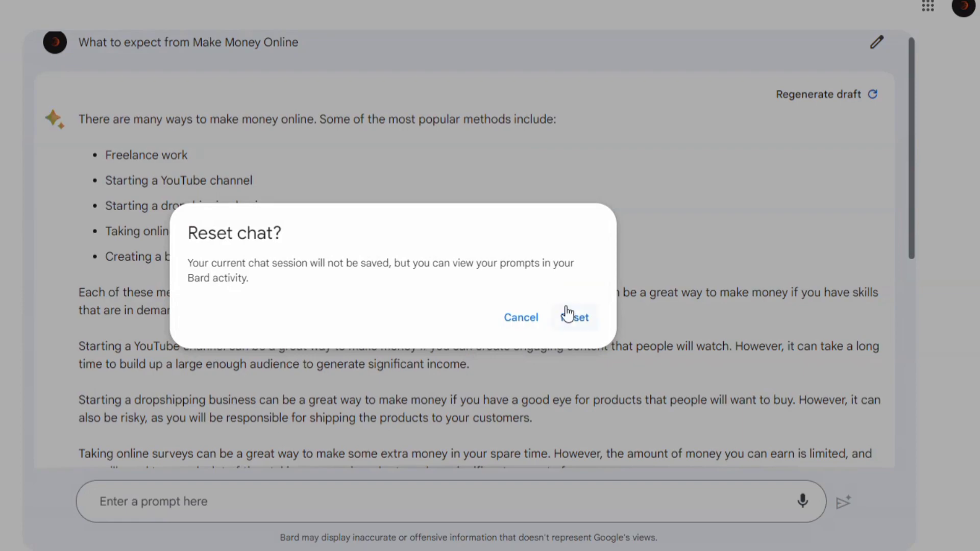
{"action": "left_click", "coordinate": [566, 314]}
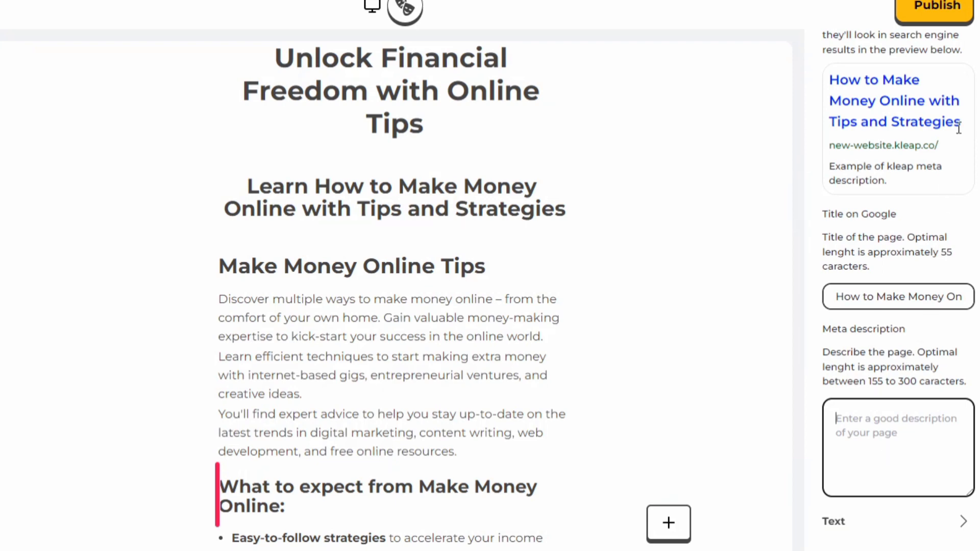
Return to the Kleap editor, leave the SEO settings and set the desktop page size to the medium width
{"action": "scroll", "coordinate": [957, 133], "scroll_direction": "up", "scroll_amount": 4}
{"action": "left_click", "coordinate": [957, 180]}
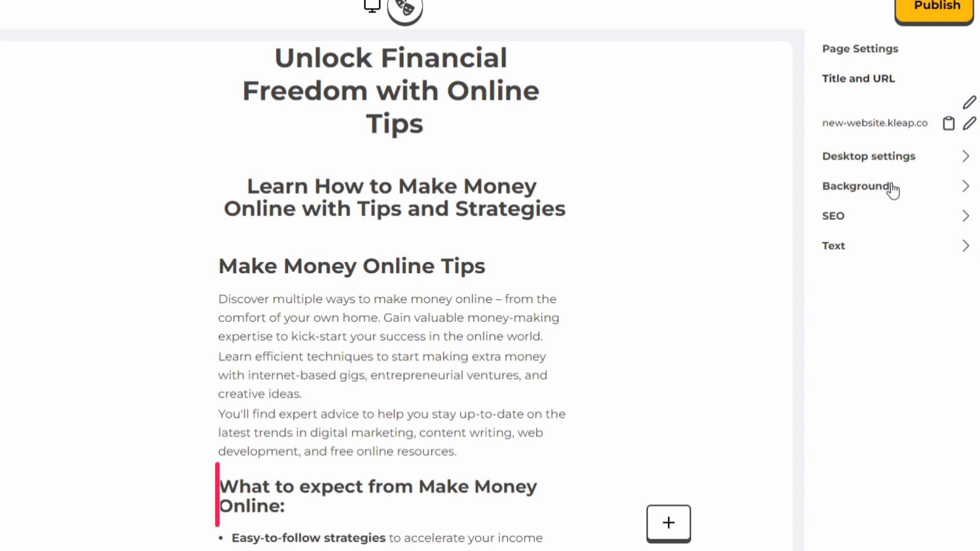
{"action": "left_click", "coordinate": [947, 162]}
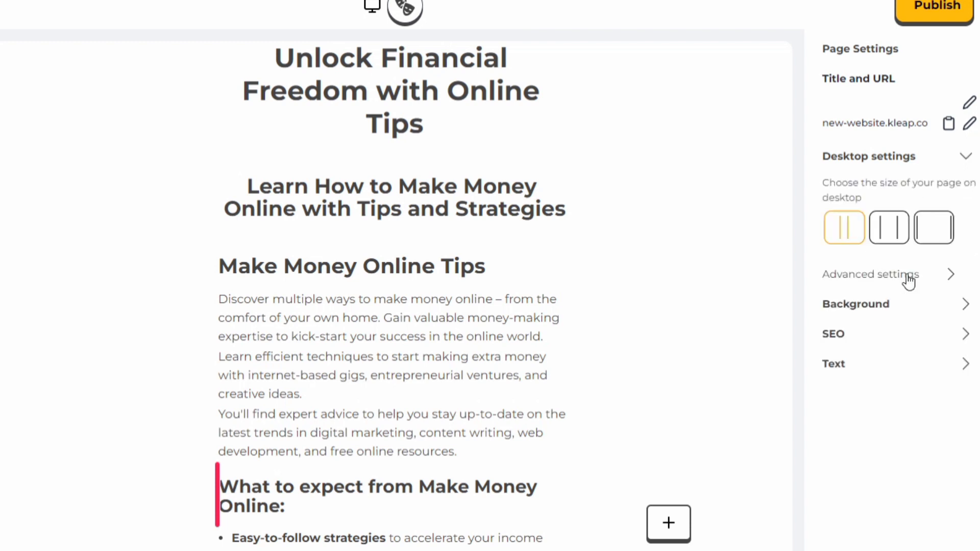
{"action": "left_click", "coordinate": [937, 230]}
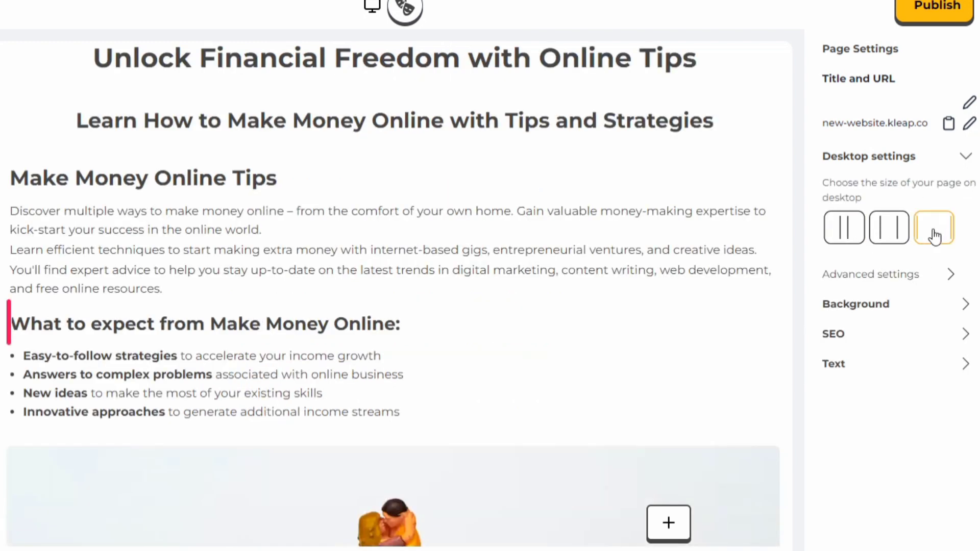
{"action": "left_click", "coordinate": [893, 235]}
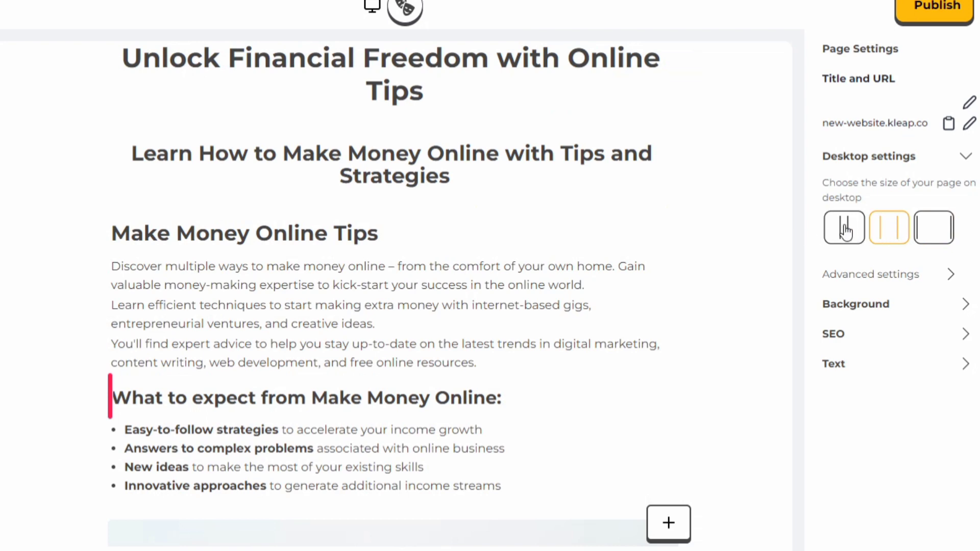
Try the narrow and full-width desktop page sizes, looking over the whole page at full width
{"action": "left_click", "coordinate": [845, 230]}
{"action": "left_click", "coordinate": [892, 233]}
{"action": "left_click", "coordinate": [934, 235]}
{"action": "scroll", "coordinate": [480, 183], "scroll_direction": "up", "scroll_amount": 2}
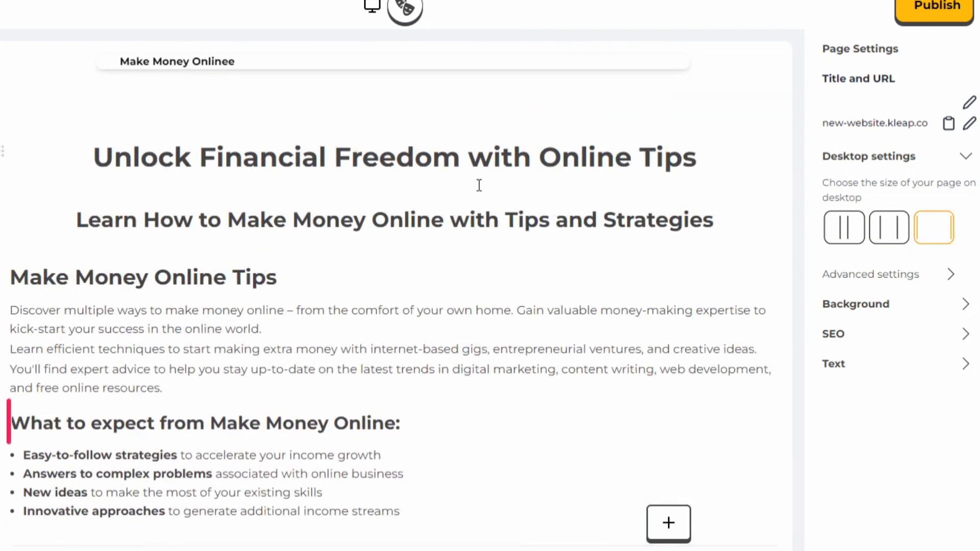
{"action": "scroll", "coordinate": [480, 184], "scroll_direction": "down", "scroll_amount": 20}
{"action": "scroll", "coordinate": [479, 185], "scroll_direction": "up", "scroll_amount": 10}
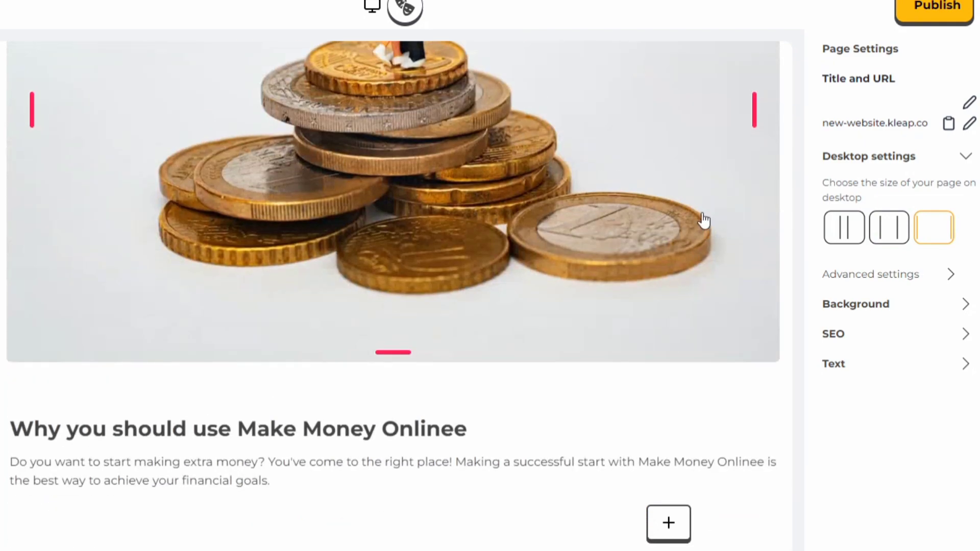
Choose the medium desktop page width again and look over the text sections
{"action": "left_click", "coordinate": [888, 228]}
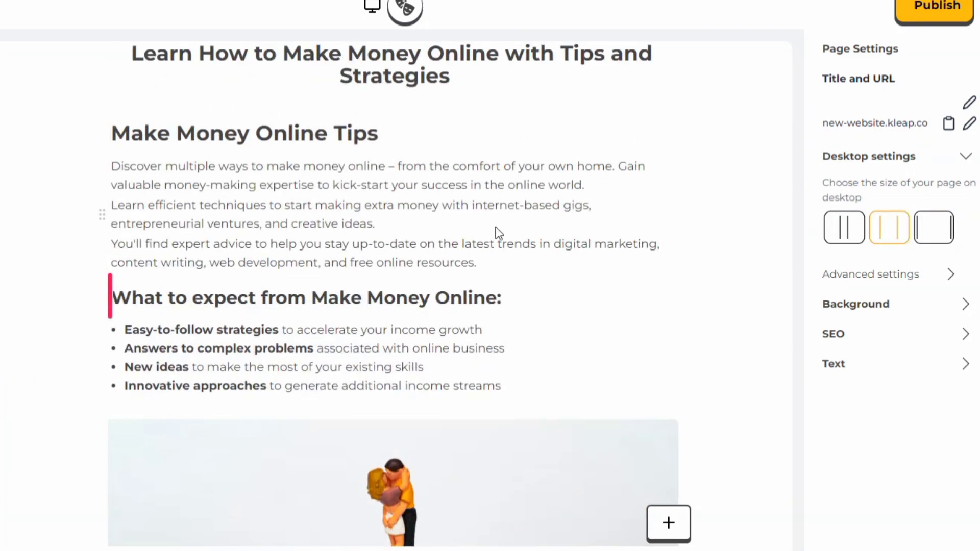
{"action": "scroll", "coordinate": [496, 227], "scroll_direction": "down", "scroll_amount": 15}
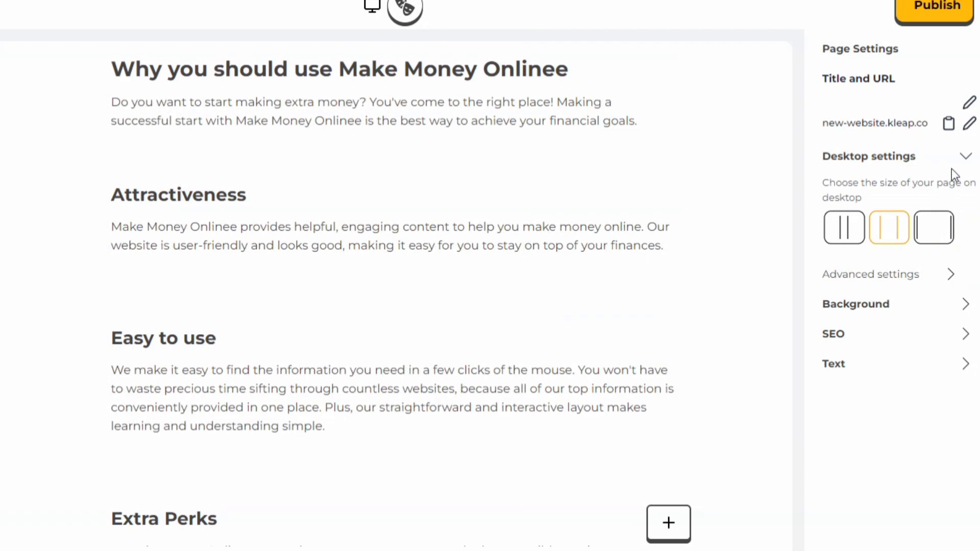
{"action": "left_click", "coordinate": [953, 169]}
Set the page's background colour to light grey f1f0f0
{"action": "left_click", "coordinate": [941, 187]}
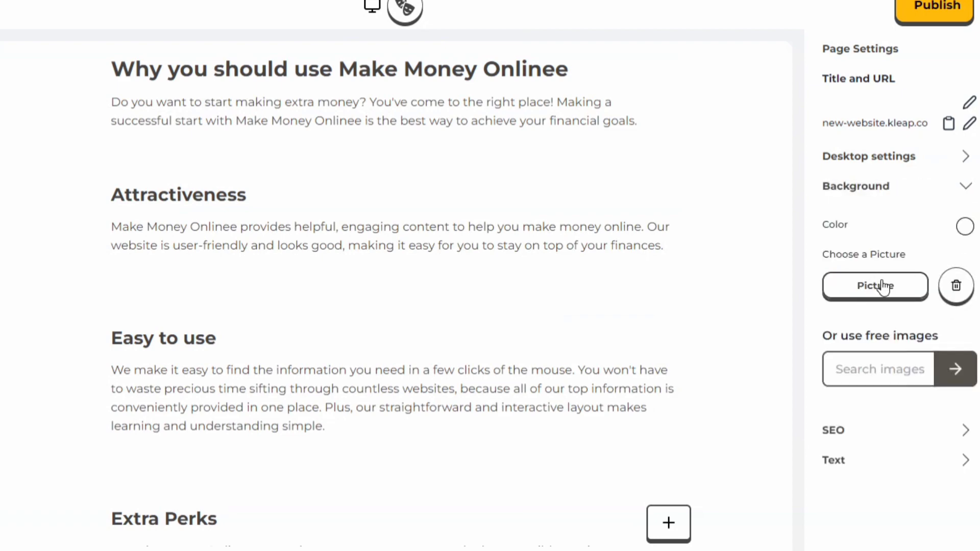
{"action": "scroll", "coordinate": [507, 268], "scroll_direction": "up", "scroll_amount": 10}
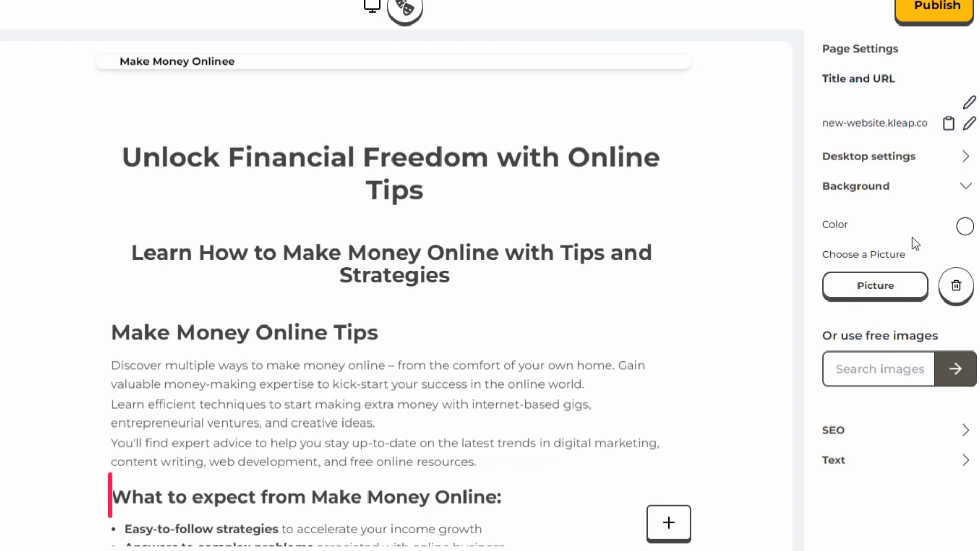
{"action": "left_click", "coordinate": [964, 228]}
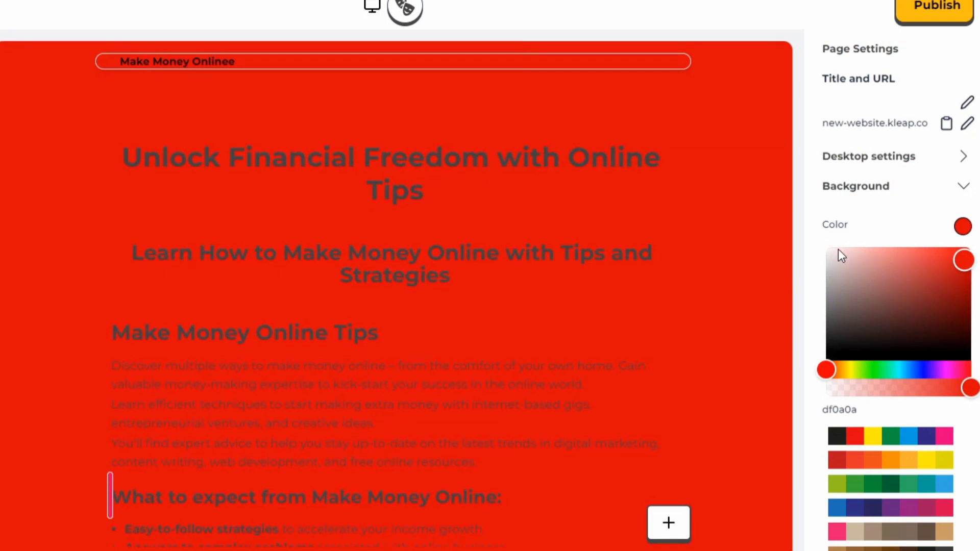
{"action": "left_click", "coordinate": [828, 253]}
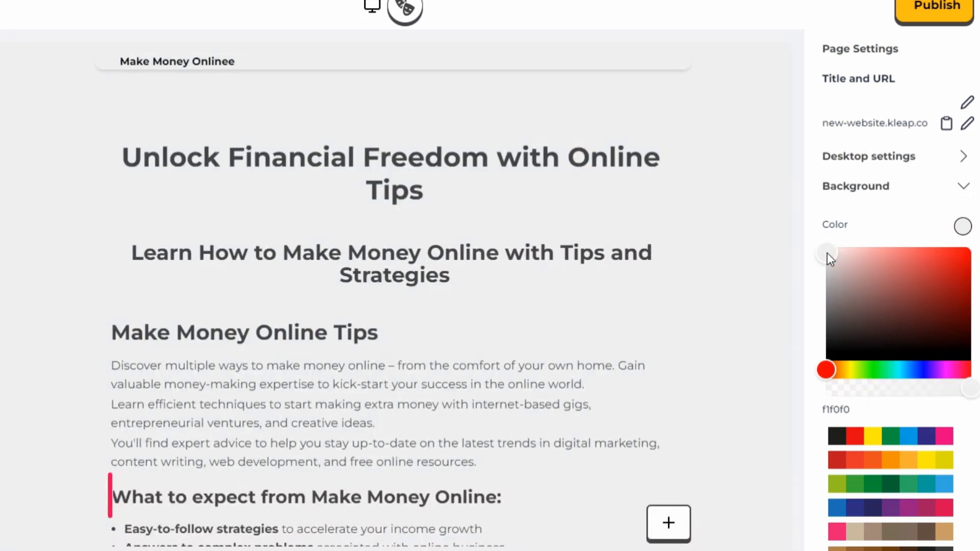
{"action": "left_click", "coordinate": [944, 189]}
{"action": "left_click", "coordinate": [944, 188]}
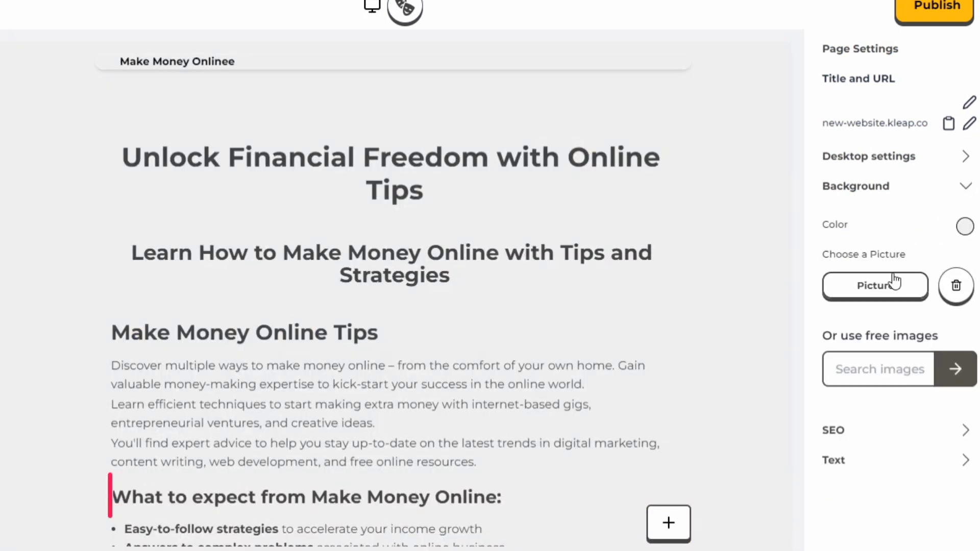
Look over the recoloured page down to the footer and back to the main title, and start publishing the website
{"action": "scroll", "coordinate": [439, 267], "scroll_direction": "down", "scroll_amount": 20}
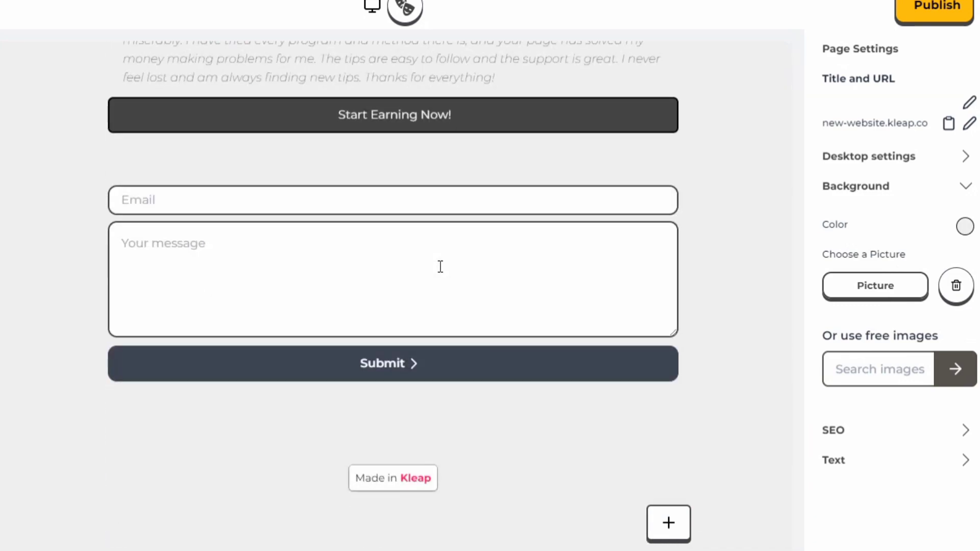
{"action": "scroll", "coordinate": [440, 267], "scroll_direction": "up", "scroll_amount": 18}
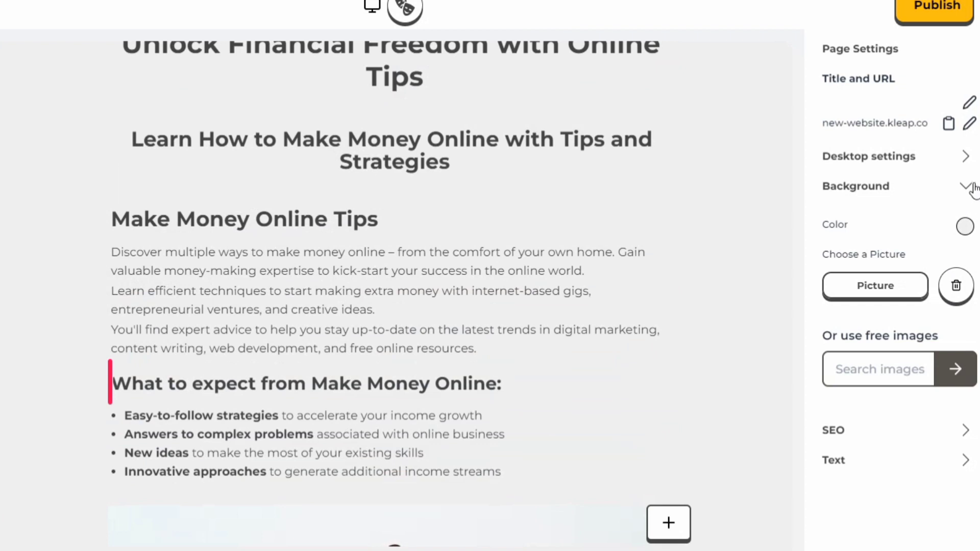
{"action": "left_click", "coordinate": [972, 188]}
{"action": "scroll", "coordinate": [610, 212], "scroll_direction": "up", "scroll_amount": 3}
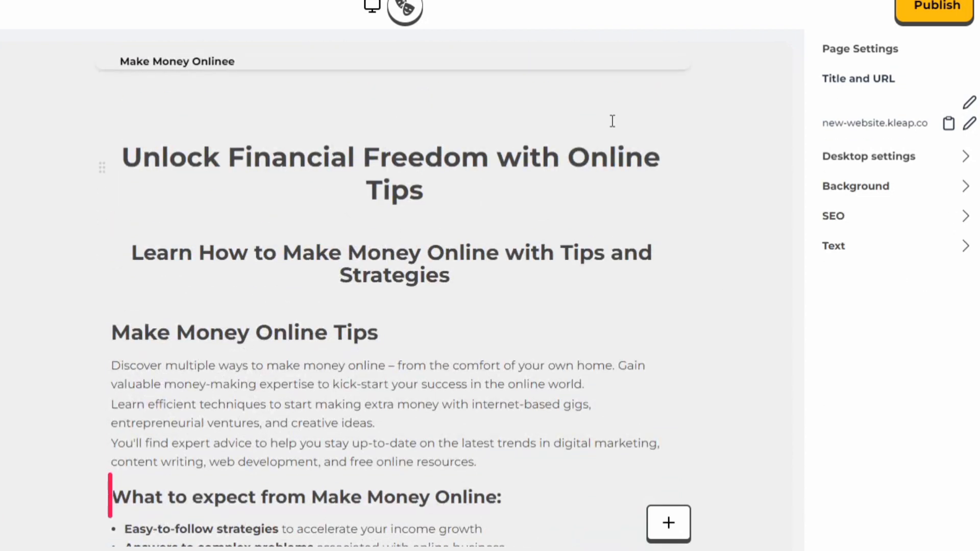
{"action": "left_click", "coordinate": [920, 11]}
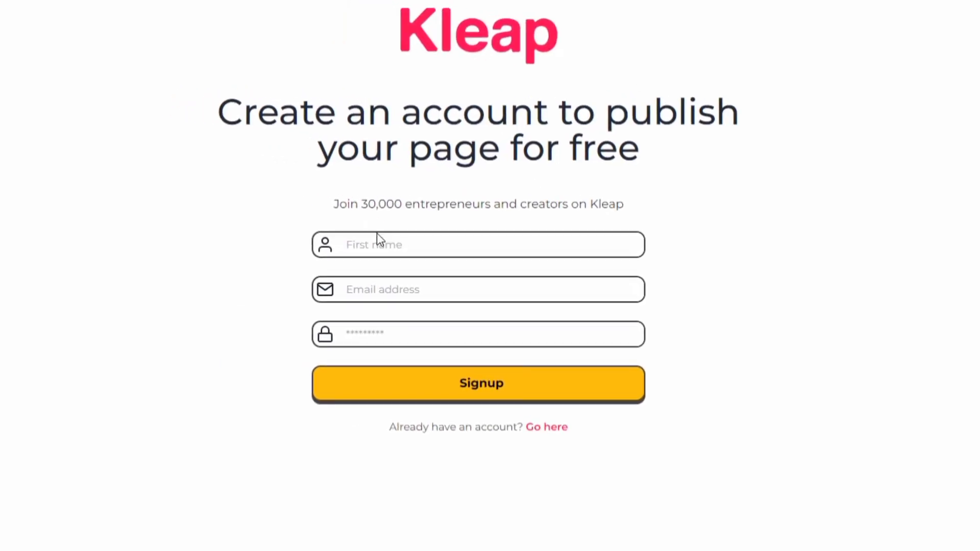